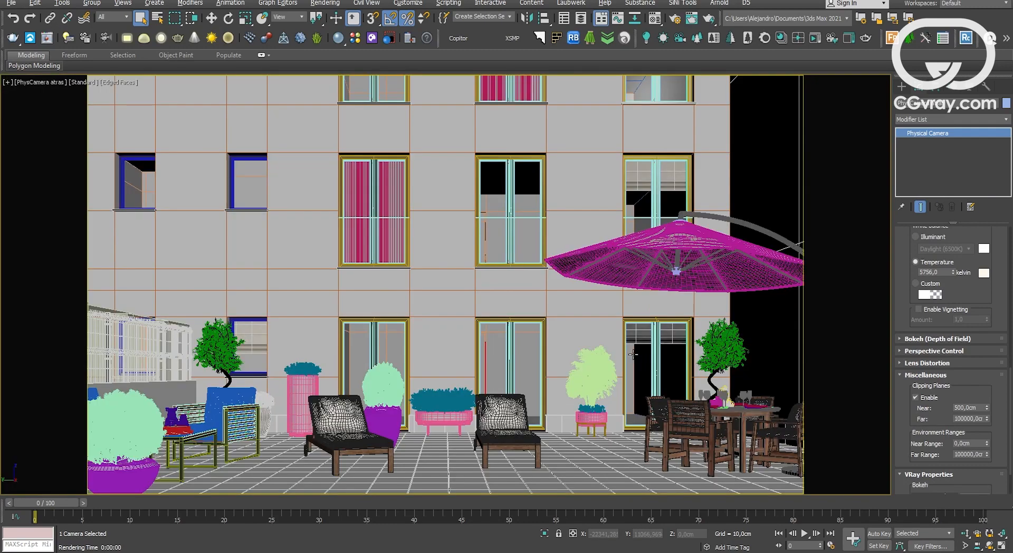
Open the Render Setup dialog for the PhysCamera view and move it beside the viewport.
{"action": "right_click", "coordinate": [312, 226]}
{"action": "left_click", "coordinate": [316, 242]}
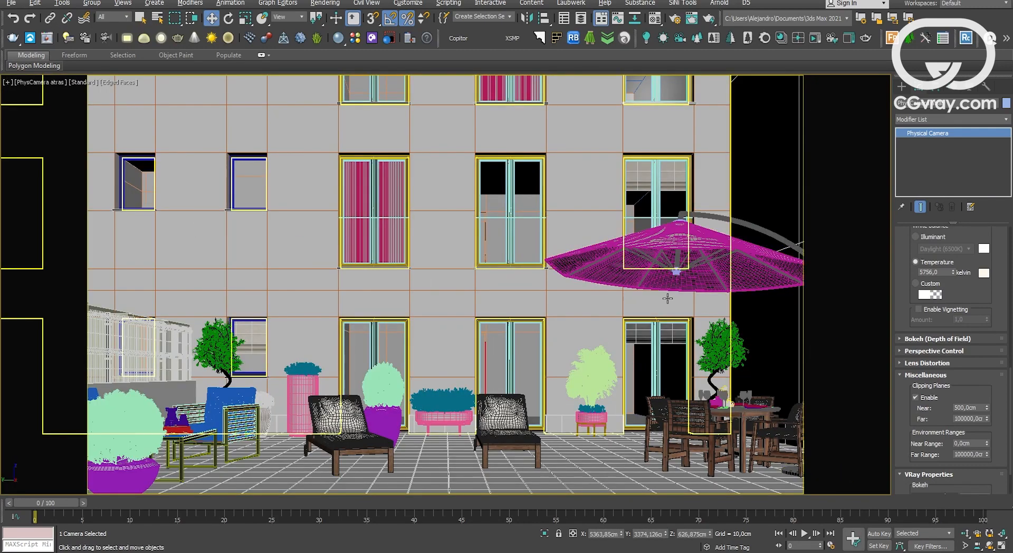
{"action": "key", "text": "F10"}
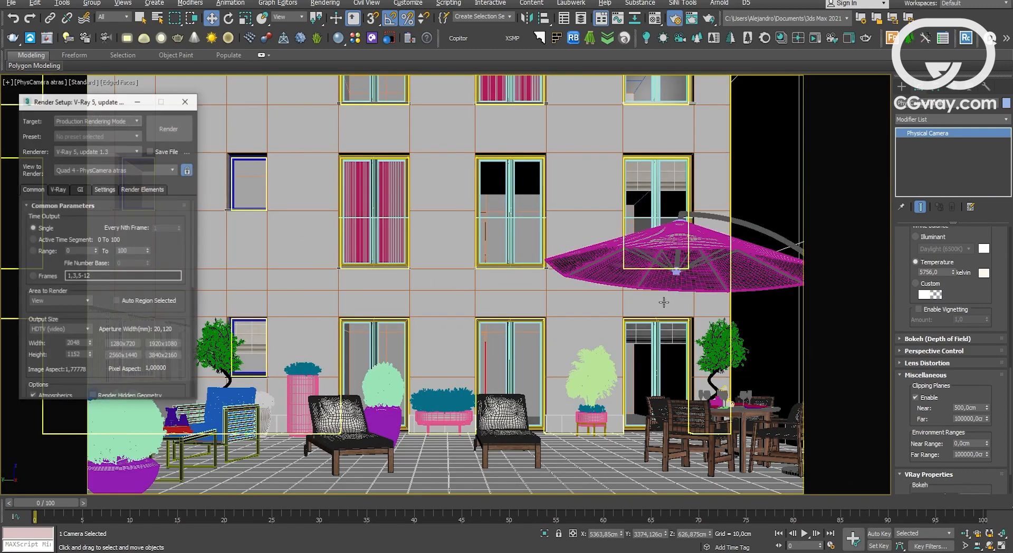
{"action": "left_click_drag", "start_coordinate": [104, 108], "coordinate": [656, 131]}
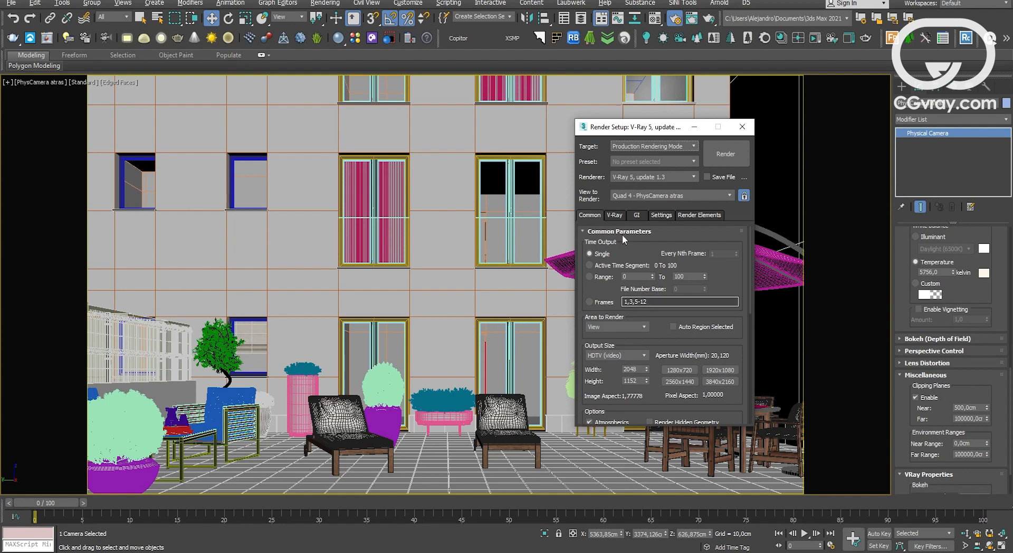
Review the GI, V-Ray and Render Elements settings of the V-Ray renderer.
{"action": "left_click", "coordinate": [638, 215]}
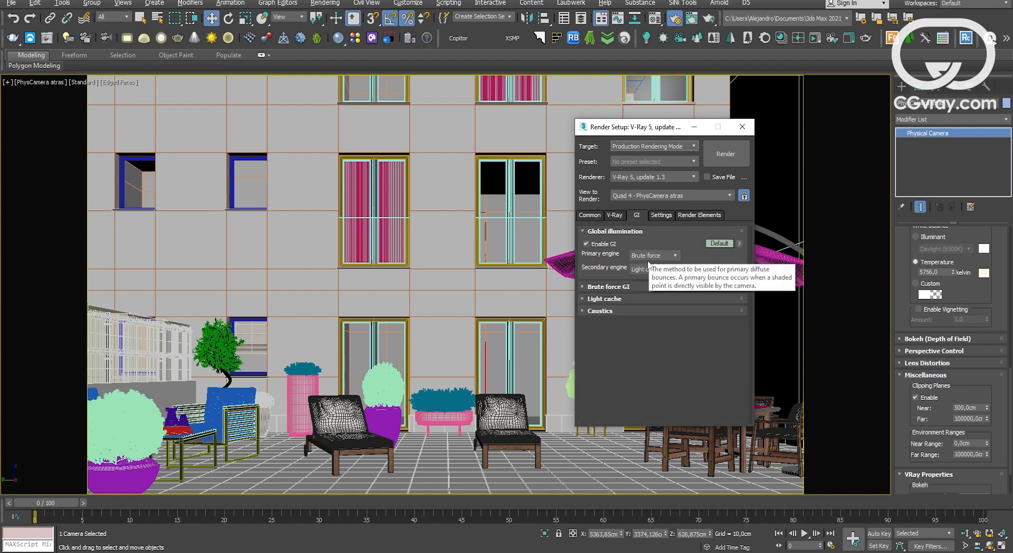
{"action": "left_click", "coordinate": [619, 217]}
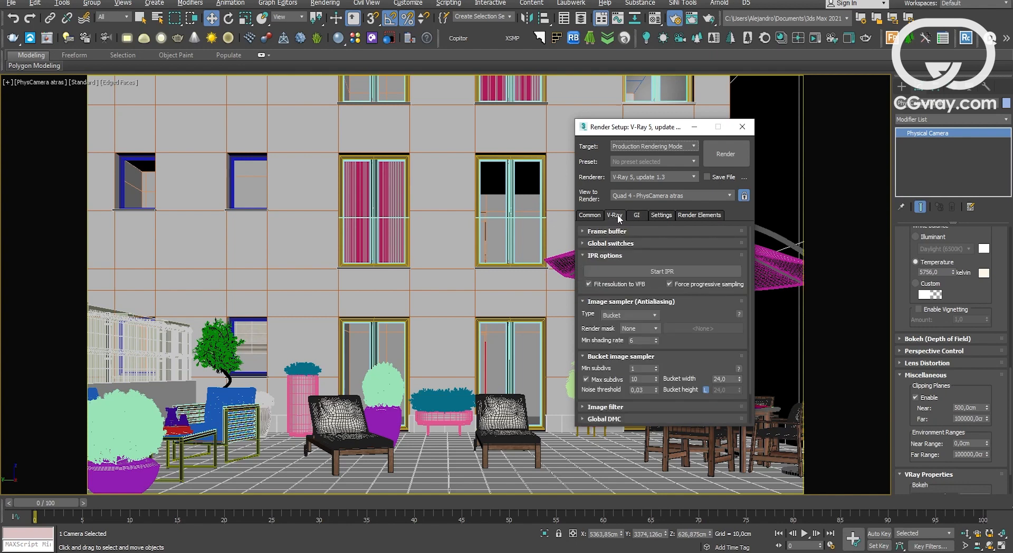
{"action": "scroll", "coordinate": [678, 309], "scroll_direction": "down", "scroll_amount": 2}
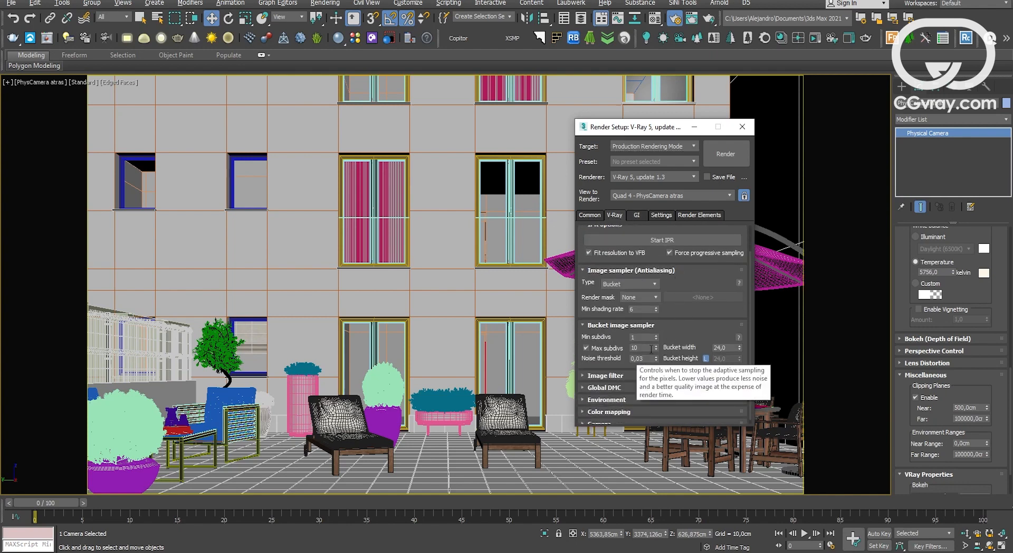
{"action": "left_click", "coordinate": [703, 215]}
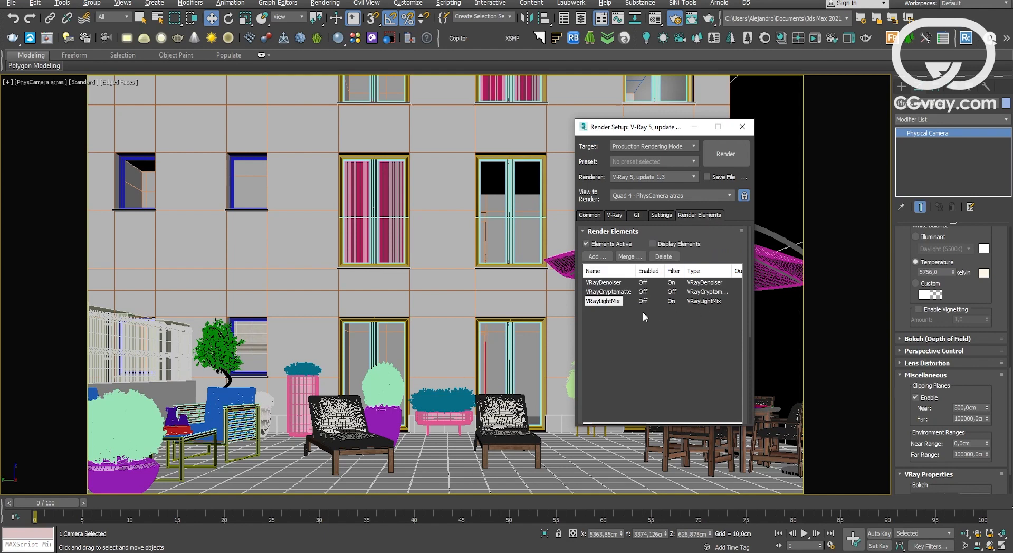
Select the VRayDenoiser render element and start a production render of the camera view.
{"action": "left_click", "coordinate": [615, 284]}
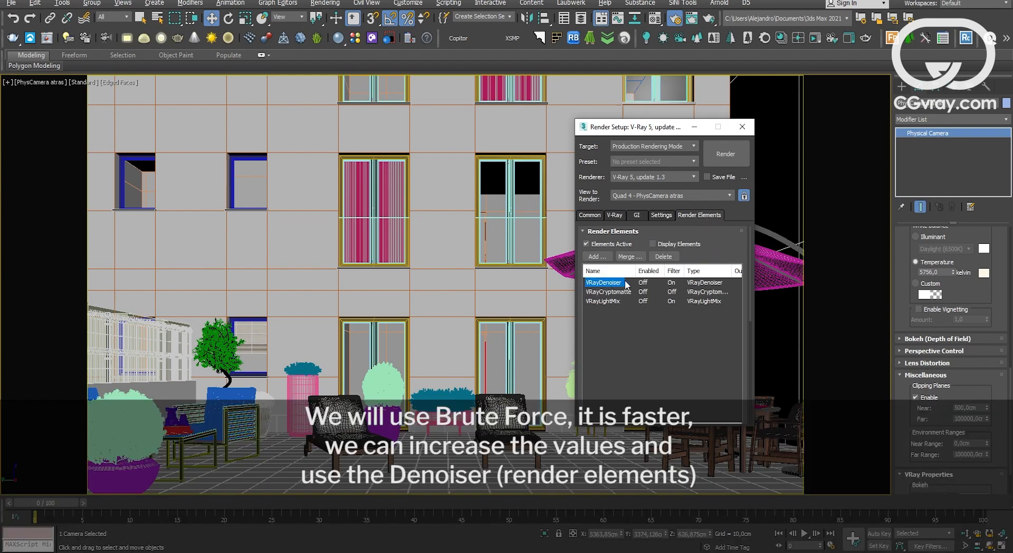
{"action": "left_click_drag", "start_coordinate": [619, 128], "coordinate": [521, 124]}
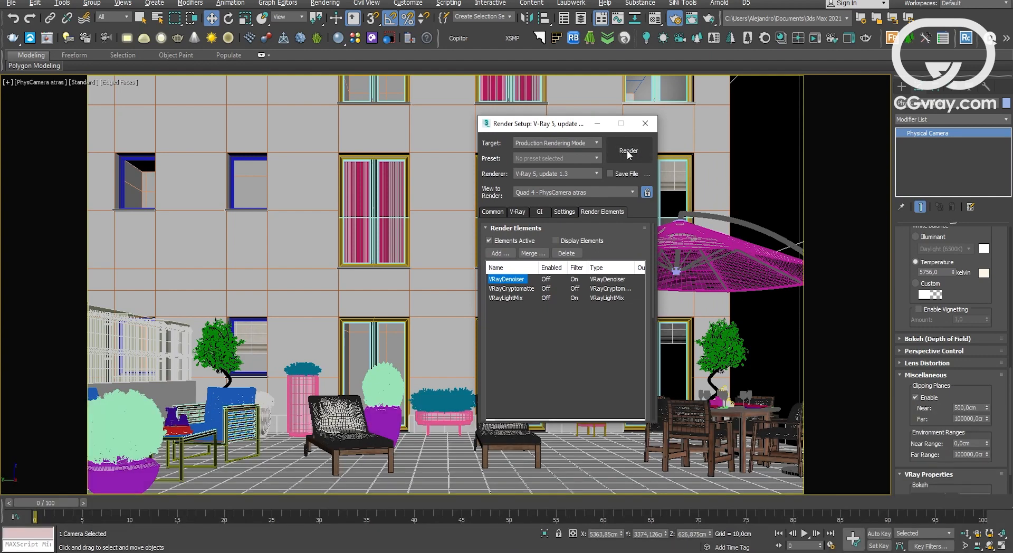
{"action": "left_click", "coordinate": [628, 152]}
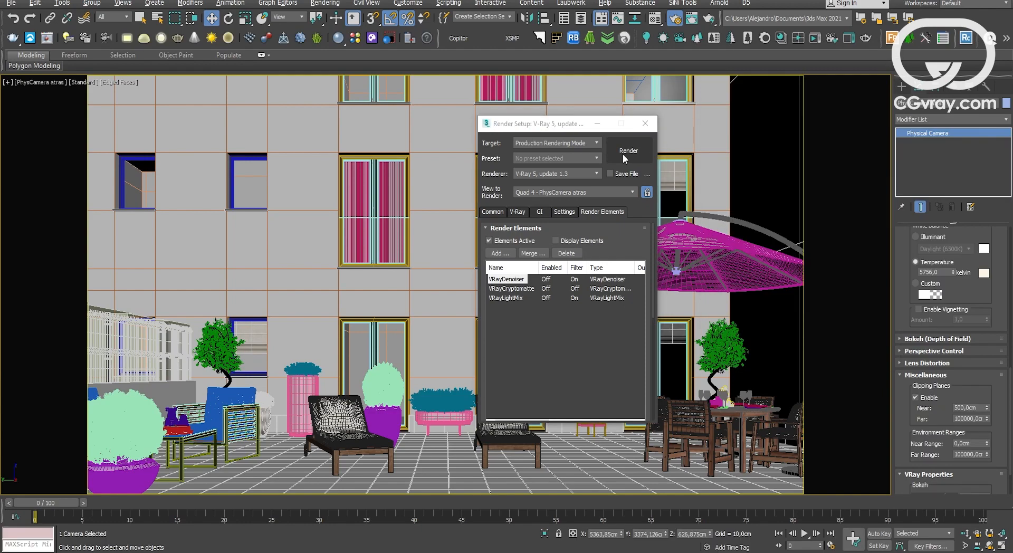
{"action": "left_click", "coordinate": [623, 154]}
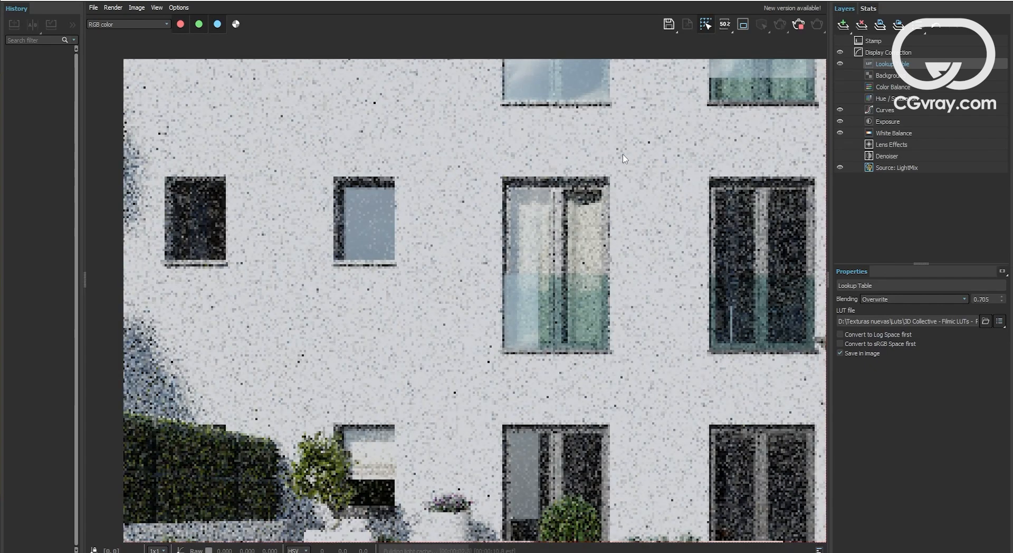
Zoom and pan around the finished render in the frame buffer to inspect its quality.
{"action": "scroll", "coordinate": [559, 211], "scroll_direction": "down", "scroll_amount": 2}
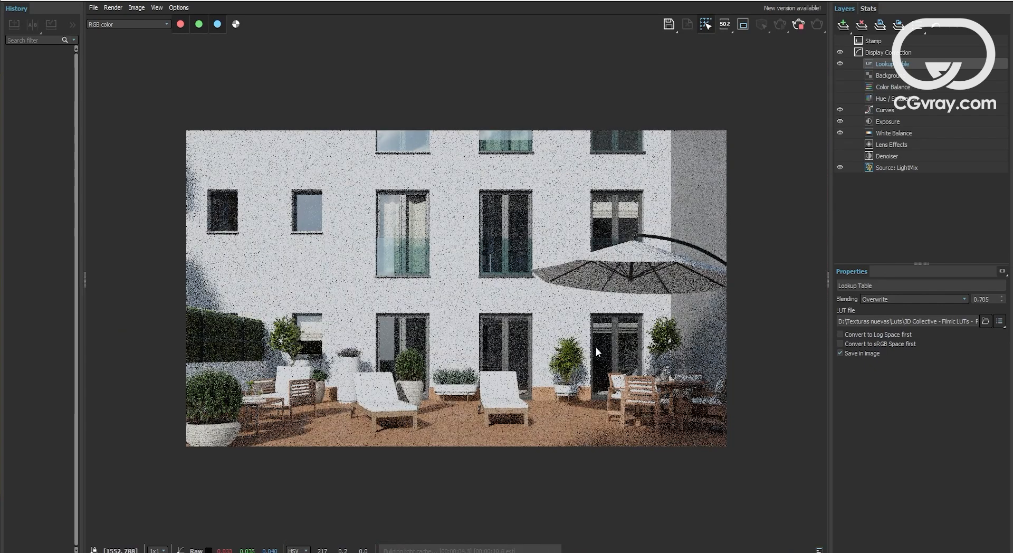
{"action": "scroll", "coordinate": [596, 347], "scroll_direction": "up", "scroll_amount": 2}
{"action": "scroll", "coordinate": [594, 345], "scroll_direction": "down", "scroll_amount": 2}
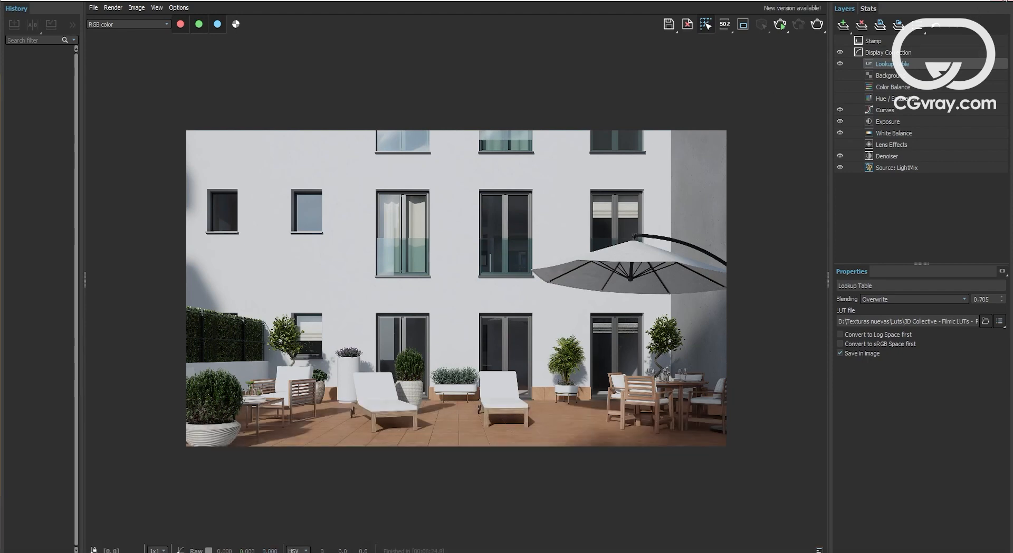
{"action": "double_click", "coordinate": [444, 294]}
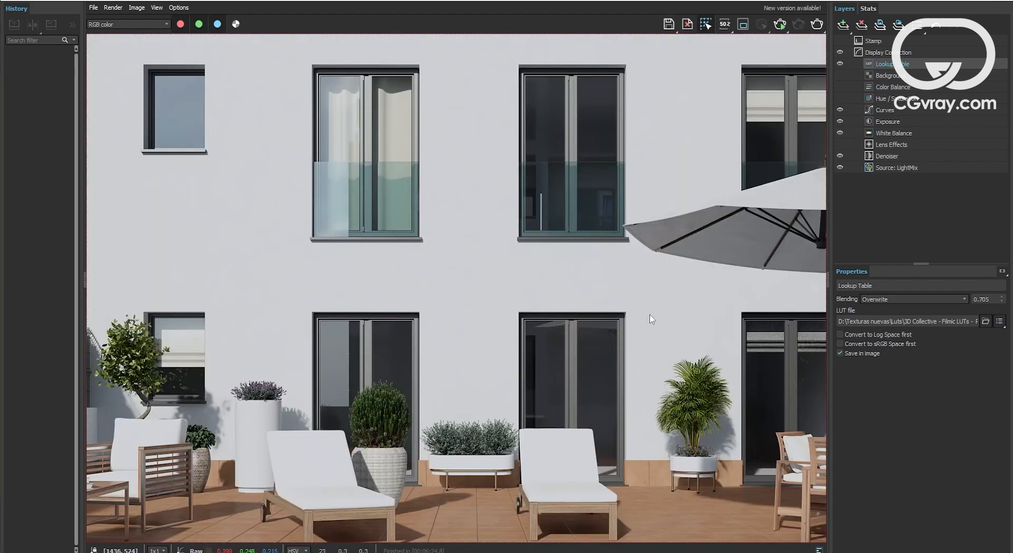
{"action": "middle_click_drag", "start_coordinate": [265, 430], "coordinate": [469, 357]}
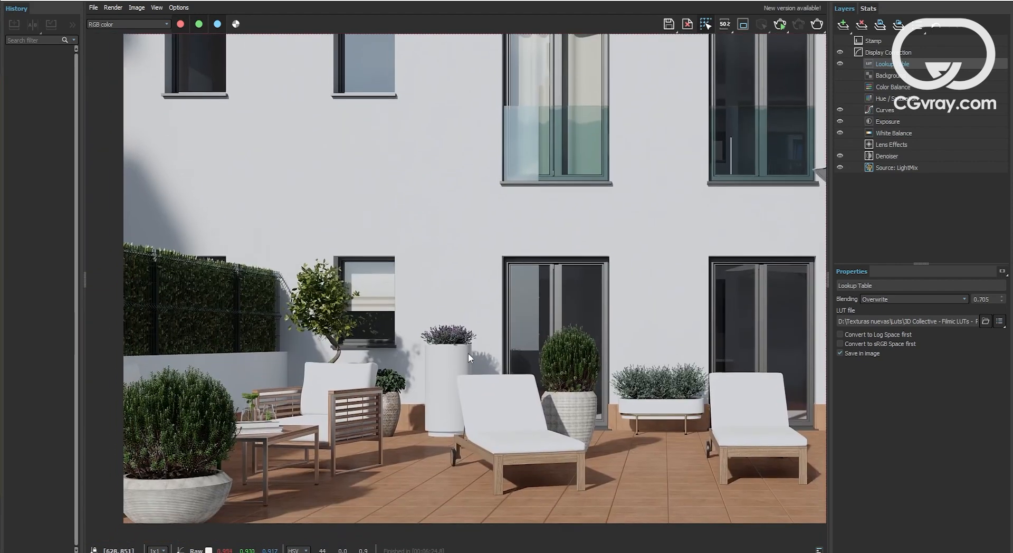
{"action": "mouse_move", "coordinate": [537, 335]}
{"action": "middle_mouse_down"}
{"action": "mouse_move", "coordinate": [503, 421]}
{"action": "mouse_move", "coordinate": [511, 451]}
{"action": "middle_mouse_up"}
{"action": "middle_click_drag", "start_coordinate": [412, 277], "coordinate": [278, 325]}
{"action": "middle_click_drag", "start_coordinate": [662, 325], "coordinate": [561, 286]}
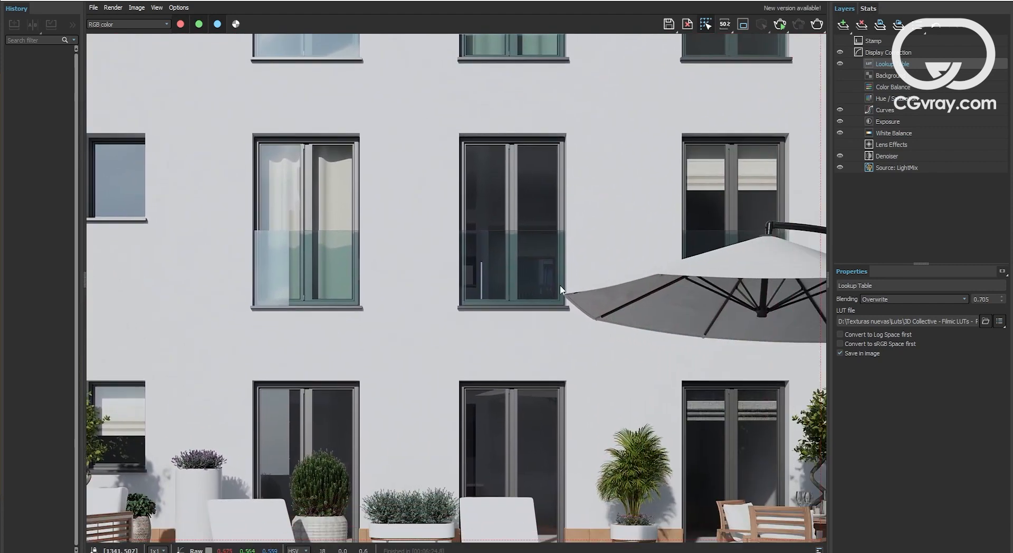
{"action": "scroll", "coordinate": [559, 285], "scroll_direction": "down", "scroll_amount": 4}
Save the render as a JPEG named VRAY RENDER TERRACE with gamma override enabled.
{"action": "left_click", "coordinate": [668, 23]}
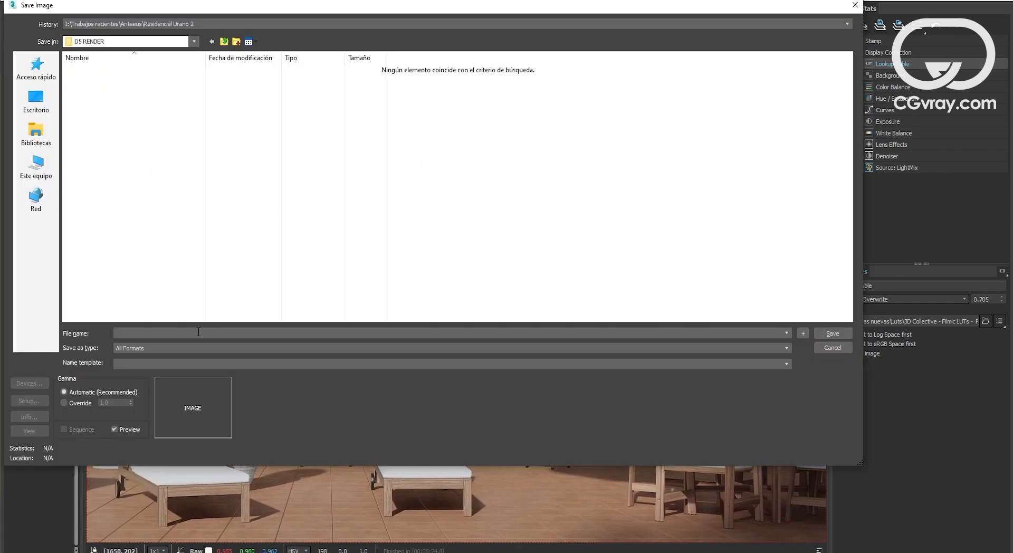
{"action": "type", "text": "VRAY RENDER TERRACE"}
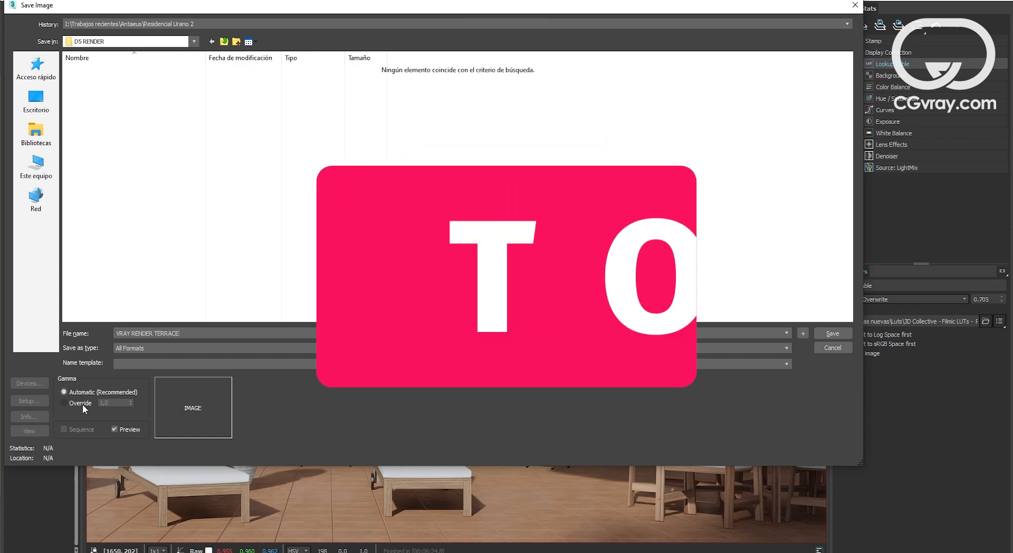
{"action": "left_click", "coordinate": [83, 404]}
{"action": "left_click", "coordinate": [172, 348]}
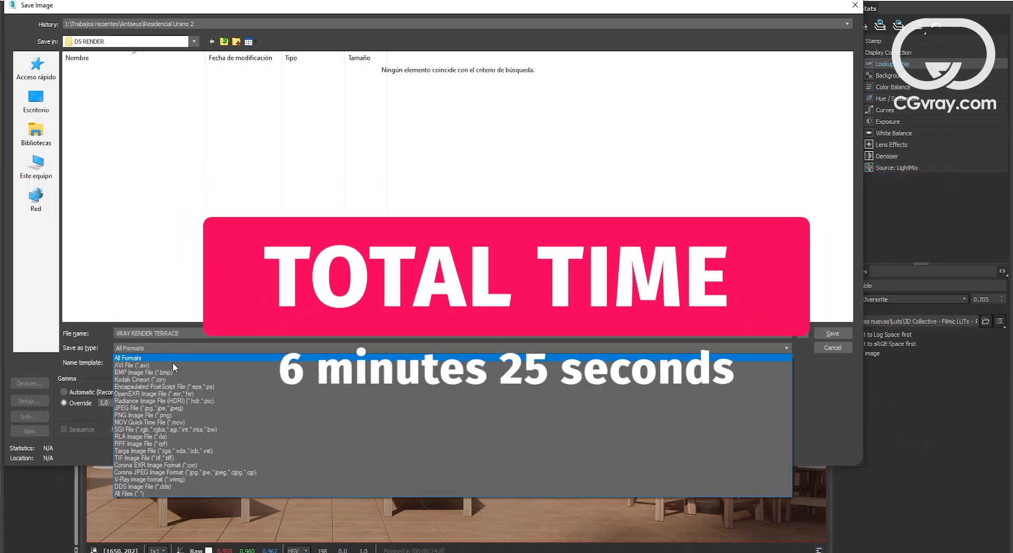
{"action": "left_click", "coordinate": [184, 411]}
{"action": "left_click", "coordinate": [827, 332]}
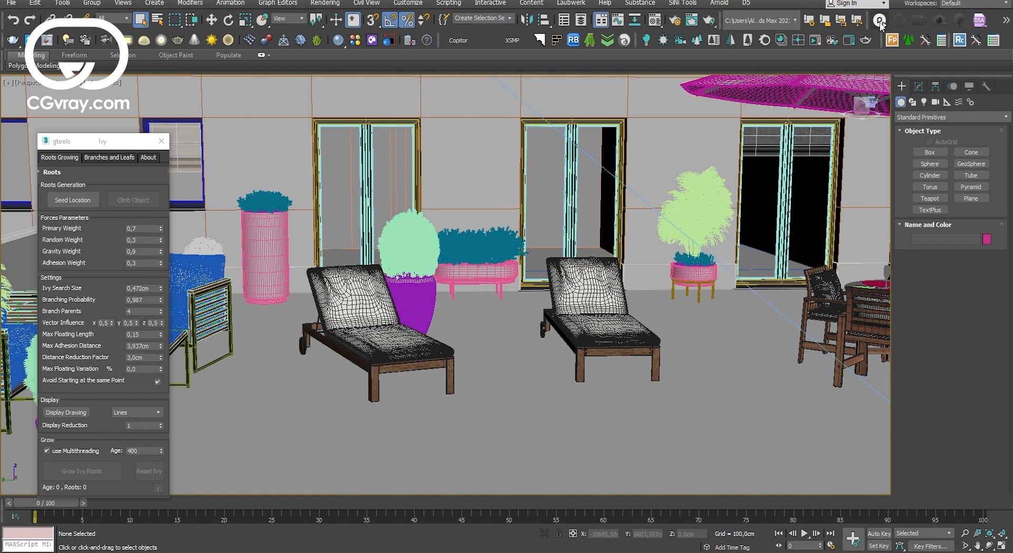
Launch D5 Render and associate the scene with the existing terraza nueva .drs project in Terraza Coto.
{"action": "left_click", "coordinate": [879, 21]}
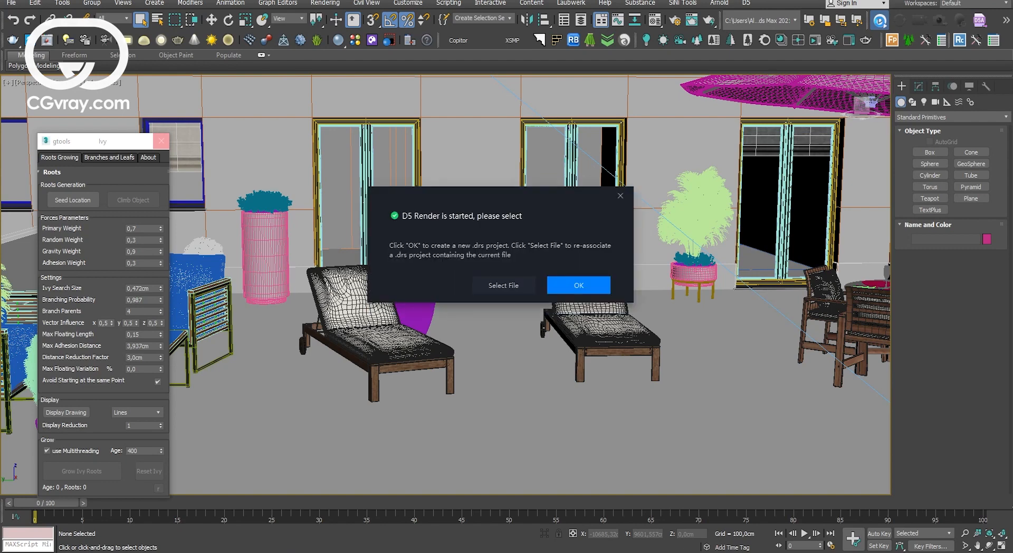
{"action": "left_click", "coordinate": [505, 285]}
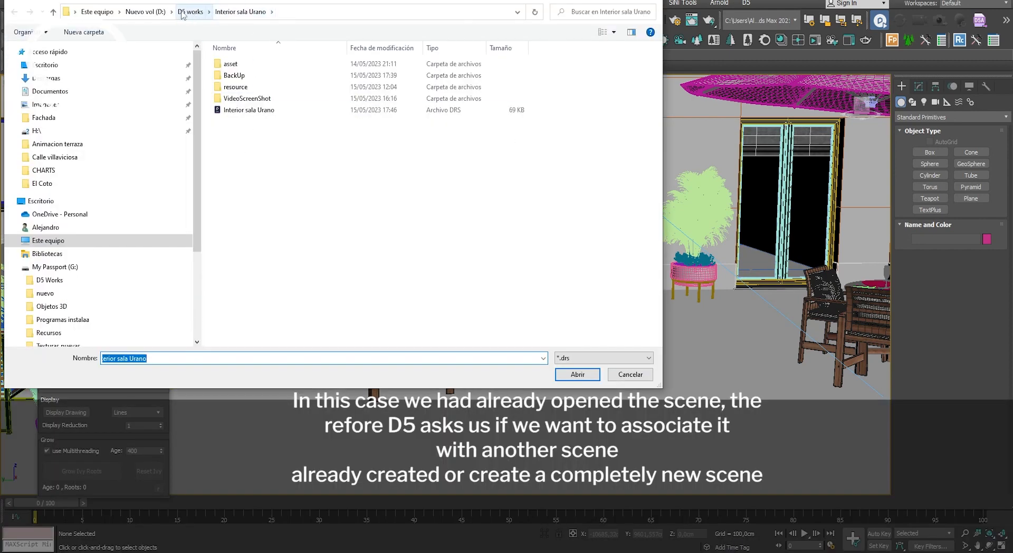
{"action": "left_click", "coordinate": [190, 12]}
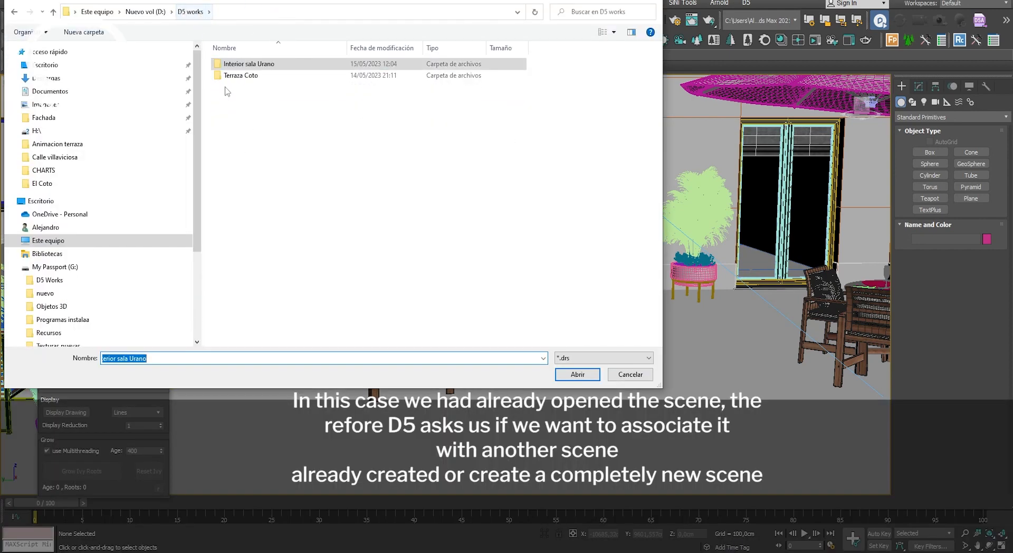
{"action": "double_click", "coordinate": [241, 74]}
{"action": "double_click", "coordinate": [232, 64]}
{"action": "double_click", "coordinate": [241, 87]}
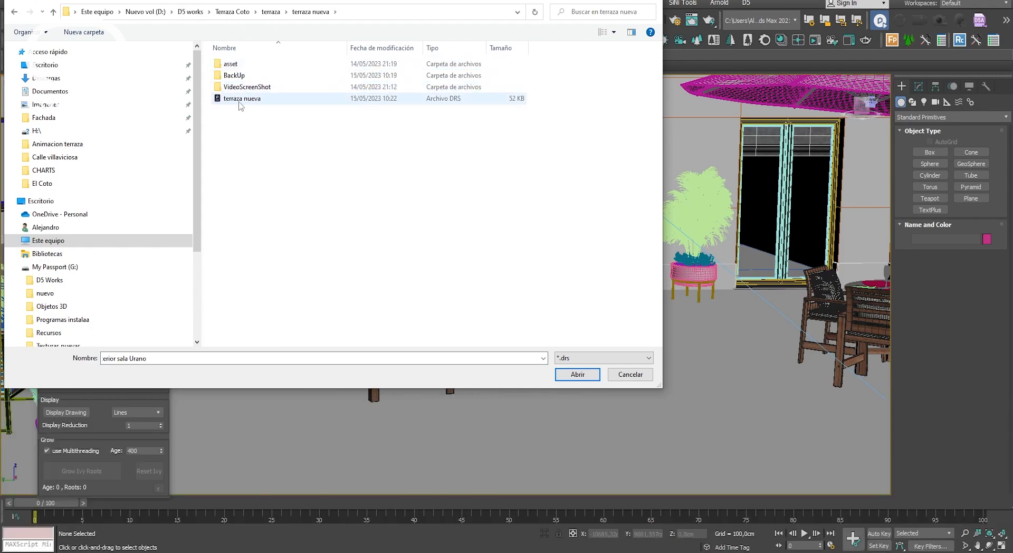
{"action": "left_click", "coordinate": [251, 99]}
{"action": "left_click", "coordinate": [573, 369]}
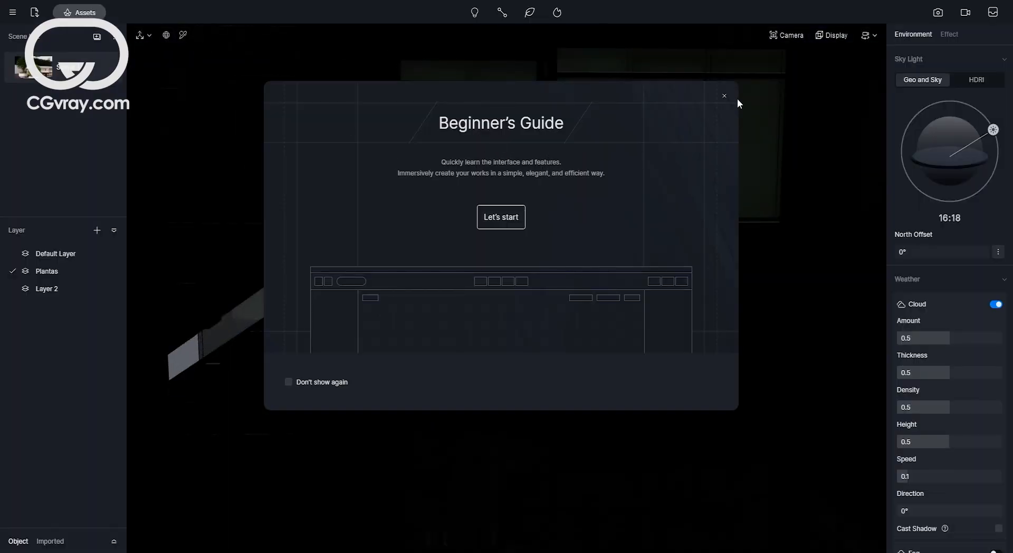
Close the Beginner's Guide and navigate around the terrace scene to inspect the real-time view quality.
{"action": "left_click", "coordinate": [723, 96]}
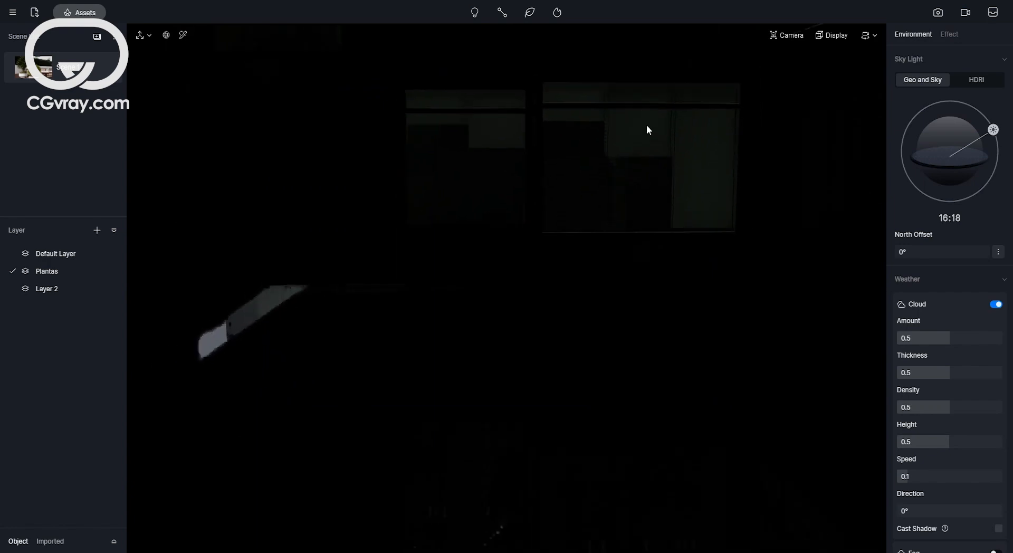
{"action": "scroll", "coordinate": [647, 124], "scroll_direction": "down", "scroll_amount": 8}
{"action": "right_click_drag", "start_coordinate": [570, 174], "coordinate": [338, 172]}
{"action": "left_click", "coordinate": [39, 63]}
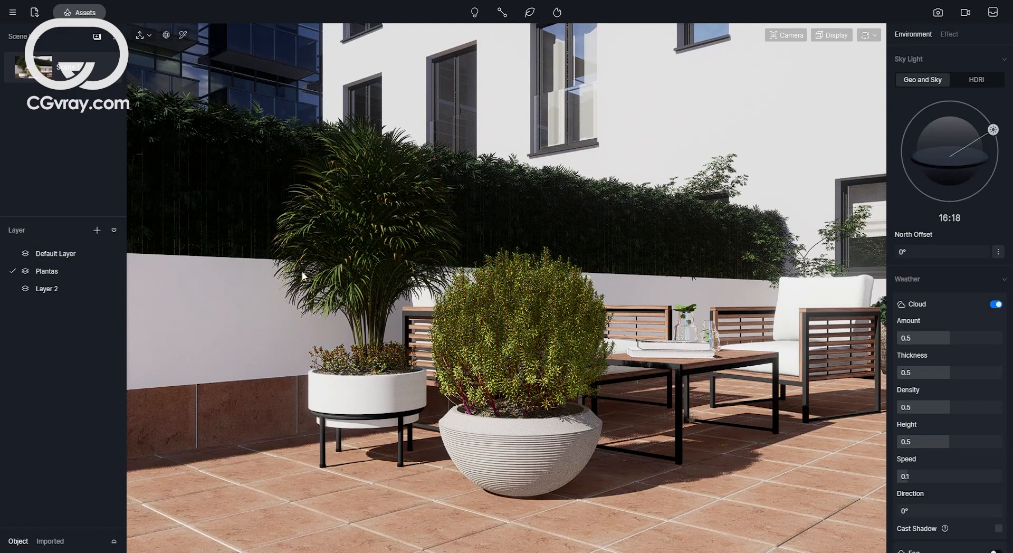
{"action": "mouse_move", "coordinate": [674, 284]}
{"action": "right_mouse_down"}
{"action": "mouse_move", "coordinate": [626, 282]}
{"action": "mouse_move", "coordinate": [738, 289]}
{"action": "mouse_move", "coordinate": [522, 284]}
{"action": "mouse_move", "coordinate": [443, 268]}
{"action": "mouse_move", "coordinate": [628, 267]}
{"action": "right_mouse_up"}
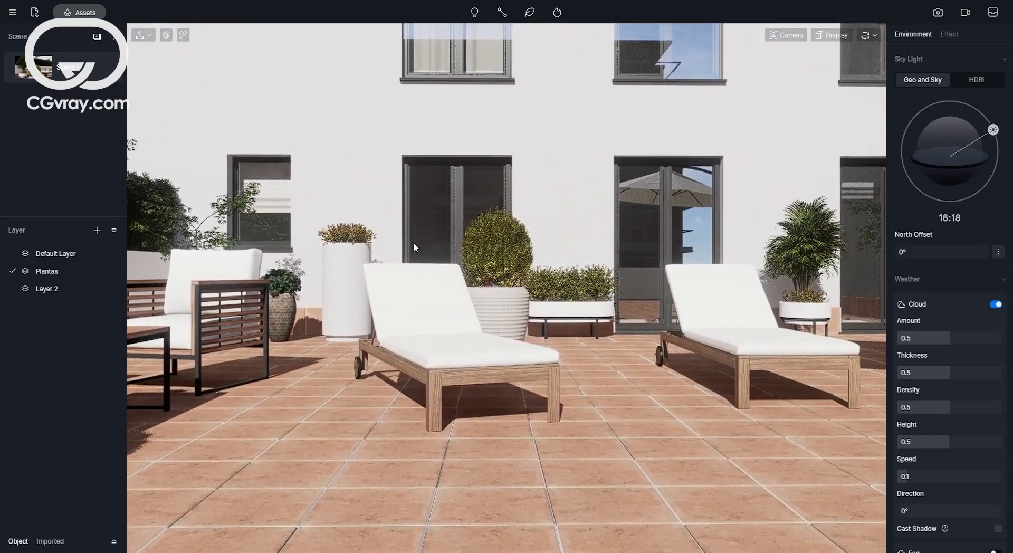
{"action": "mouse_move", "coordinate": [411, 245]}
{"action": "right_mouse_down"}
{"action": "mouse_move", "coordinate": [558, 251]}
{"action": "mouse_move", "coordinate": [620, 213]}
{"action": "right_mouse_up"}
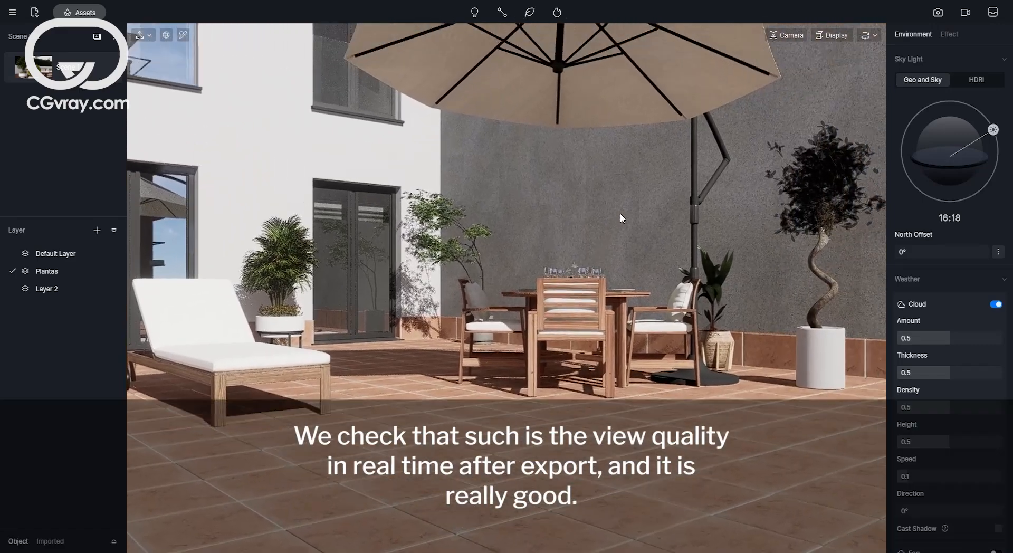
{"action": "right_click_drag", "start_coordinate": [581, 246], "coordinate": [163, 181]}
{"action": "right_click_drag", "start_coordinate": [701, 259], "coordinate": [388, 267]}
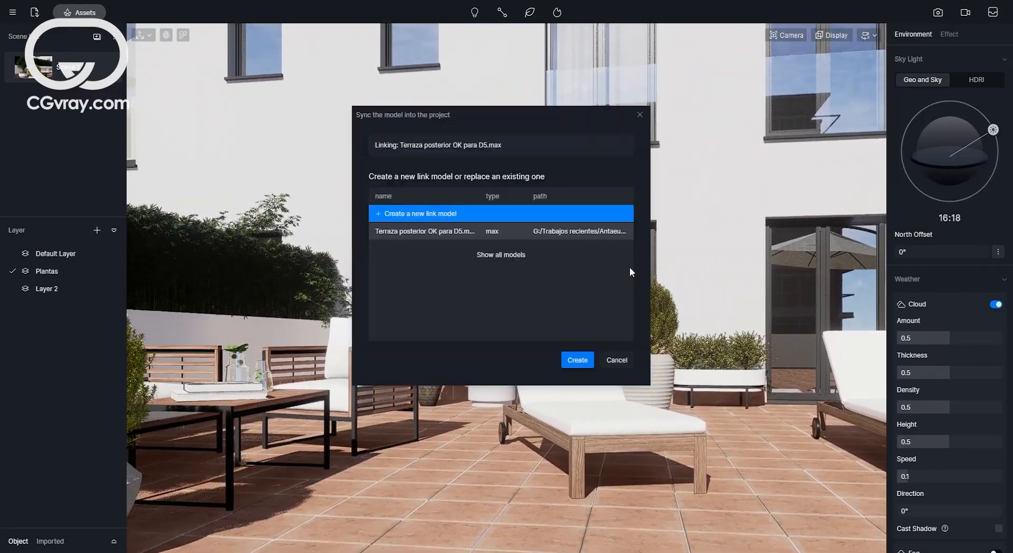
Replace the existing linked model Terraza posterior OK para D5.max with the synced model.
{"action": "left_click", "coordinate": [416, 232]}
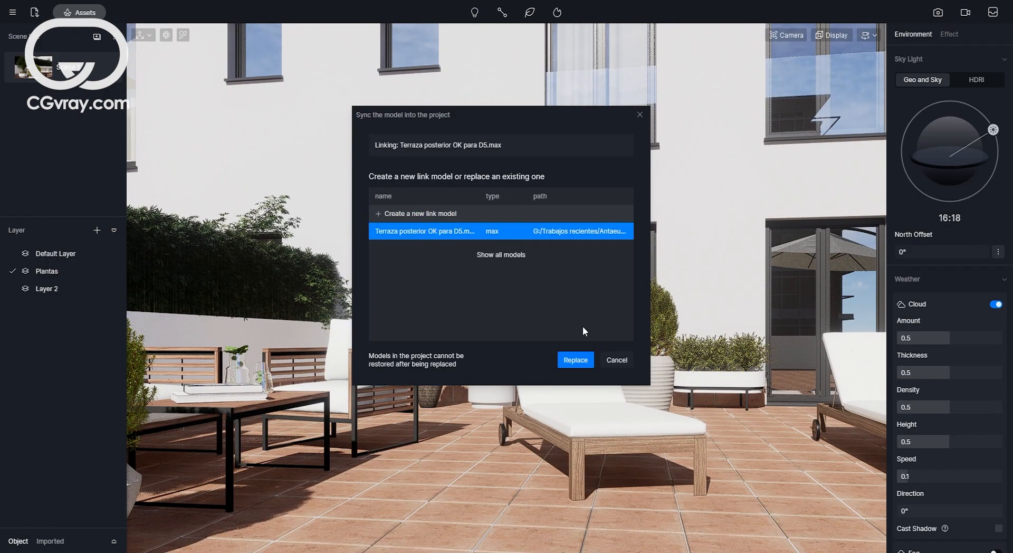
{"action": "left_click", "coordinate": [574, 360]}
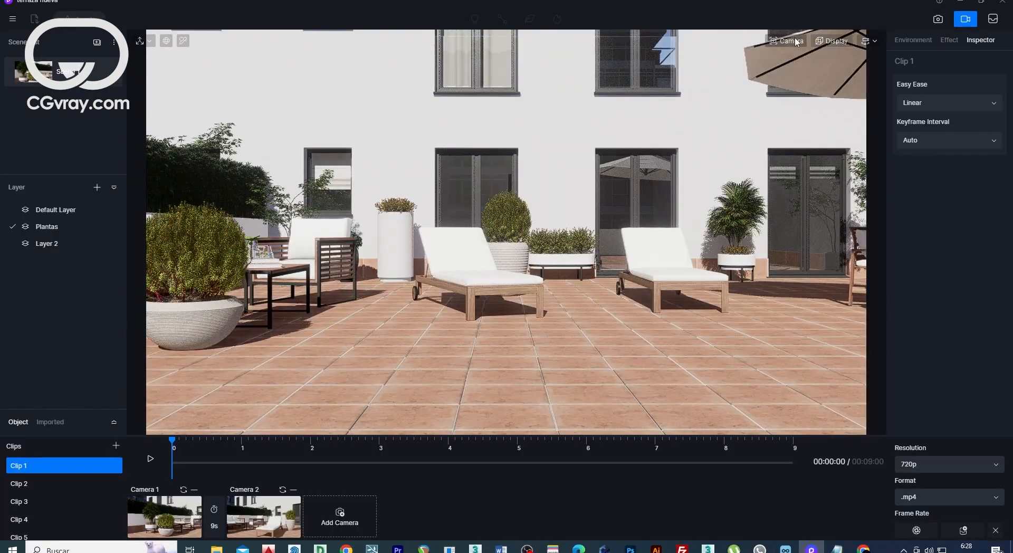
Leave the video clip editor and switch the viewport to the top view to overview the whole site.
{"action": "left_click", "coordinate": [786, 41]}
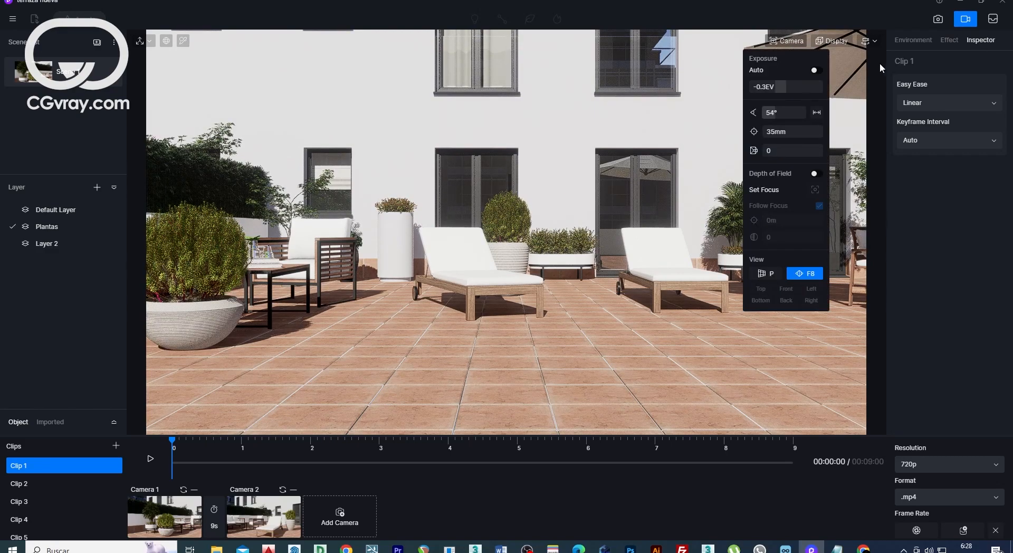
{"action": "left_click", "coordinate": [995, 531]}
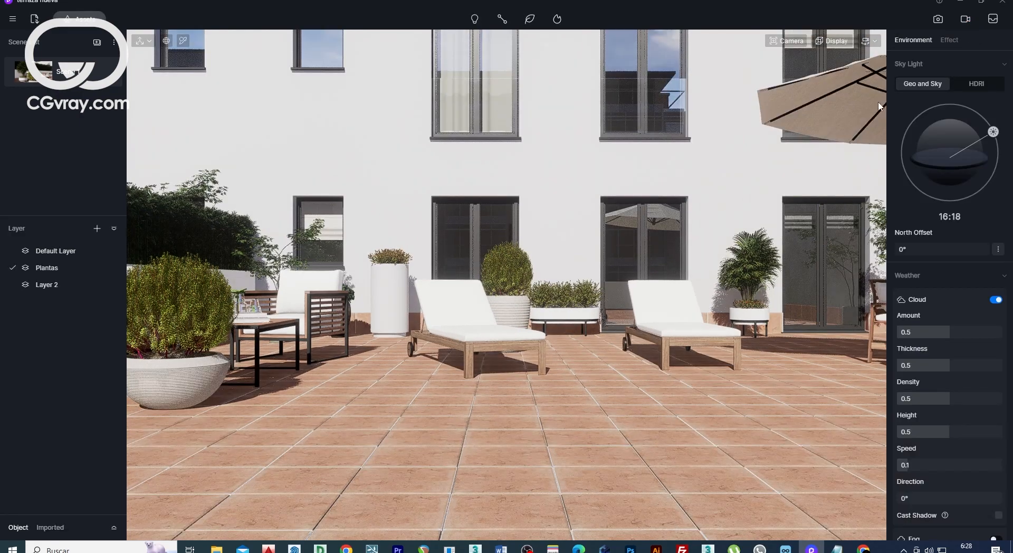
{"action": "left_click", "coordinate": [797, 42]}
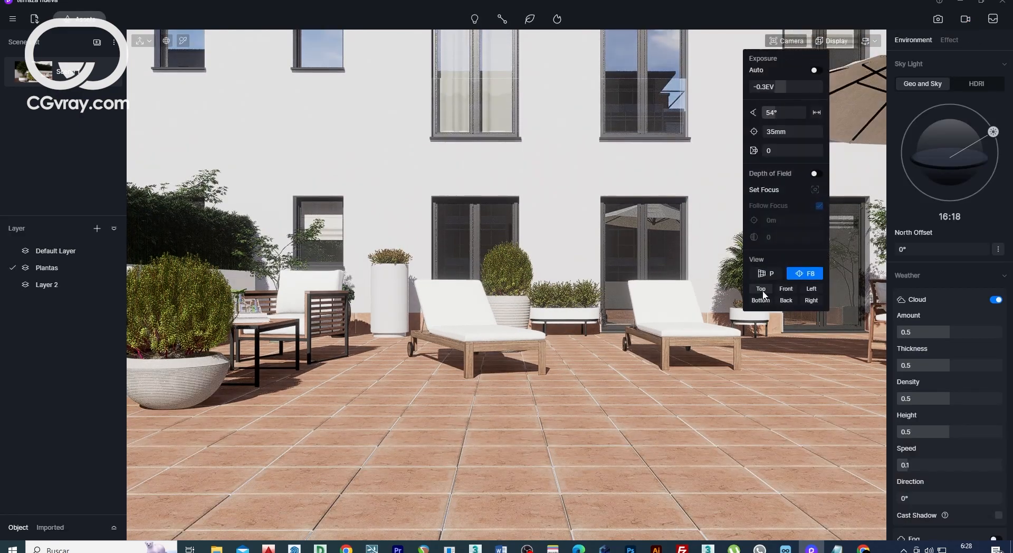
{"action": "left_click", "coordinate": [761, 289]}
{"action": "scroll", "coordinate": [538, 319], "scroll_direction": "up", "scroll_amount": 6}
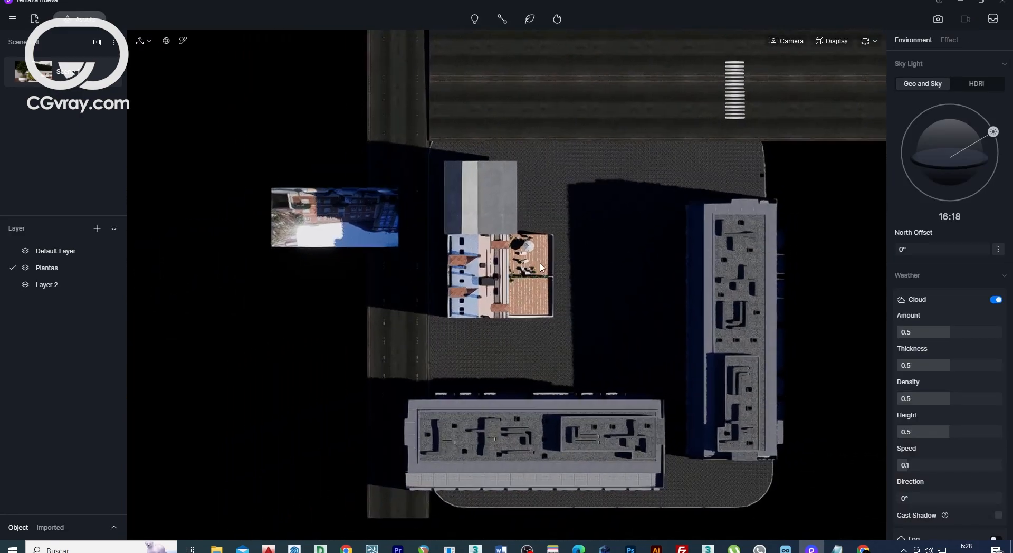
{"action": "scroll", "coordinate": [494, 281], "scroll_direction": "up", "scroll_amount": 4}
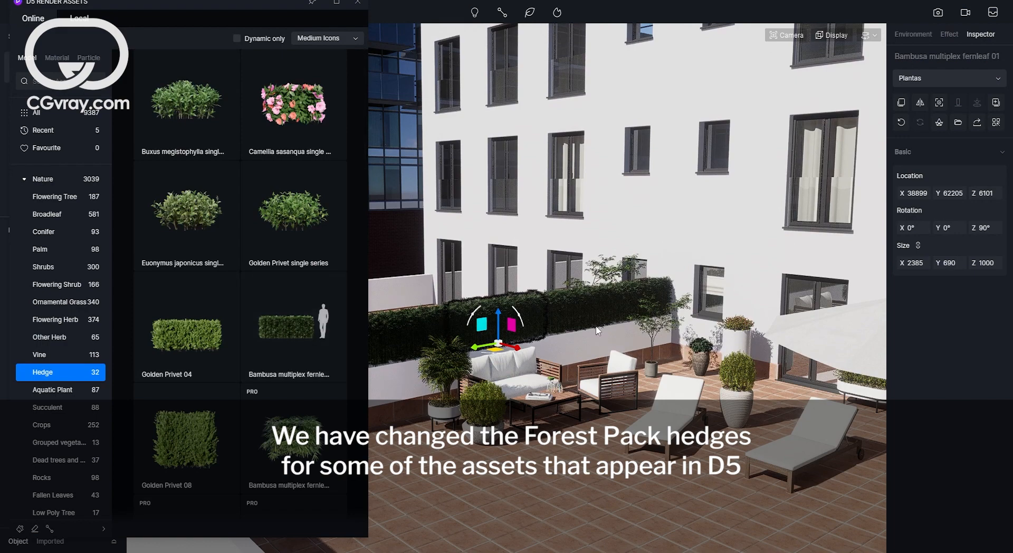
Move the Bambusa multiplex fernleaf 01 hedge slightly along the terrace wall.
{"action": "right_click_drag", "start_coordinate": [608, 340], "coordinate": [564, 346]}
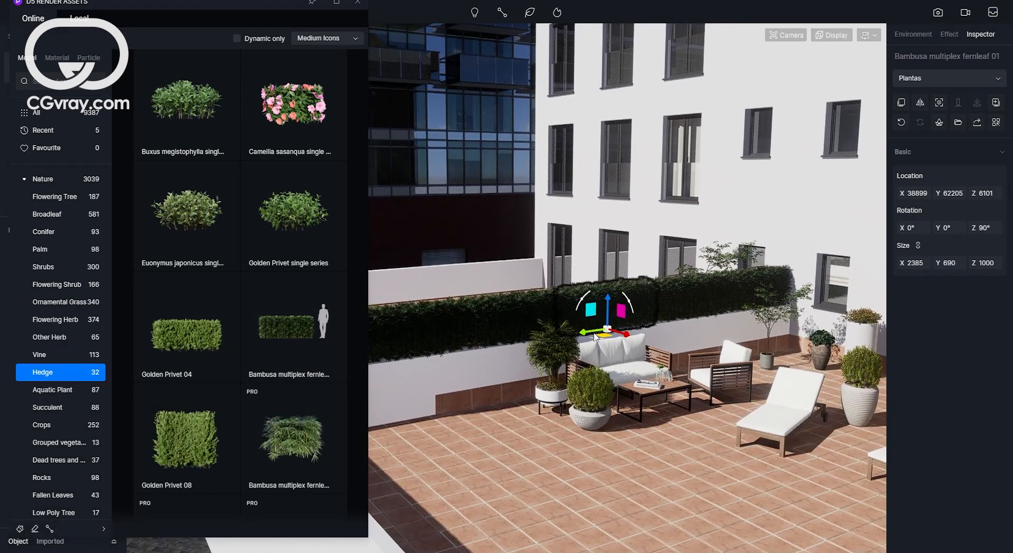
{"action": "left_click_drag", "start_coordinate": [607, 341], "coordinate": [631, 340]}
{"action": "key", "text": "ctrl+z"}
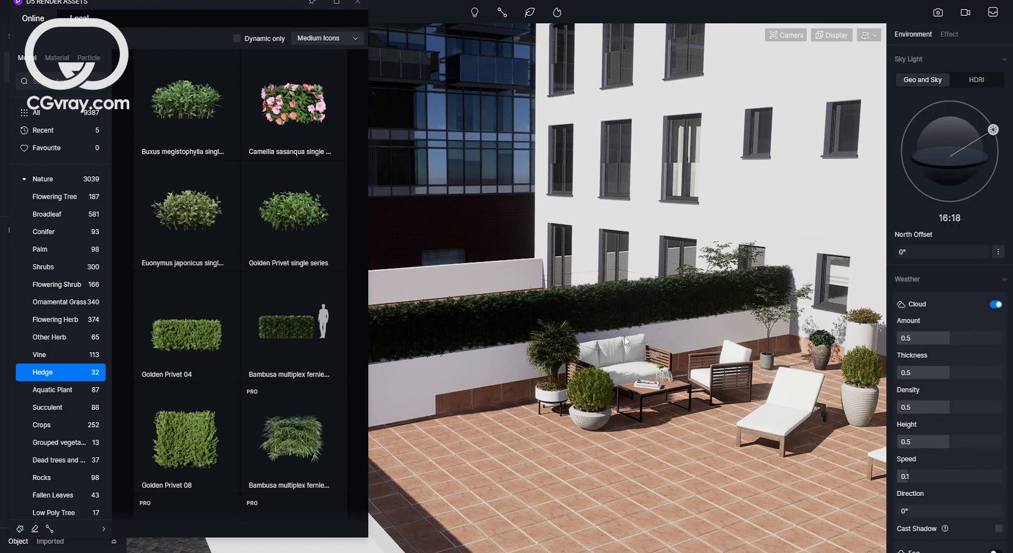
{"action": "left_click", "coordinate": [605, 313]}
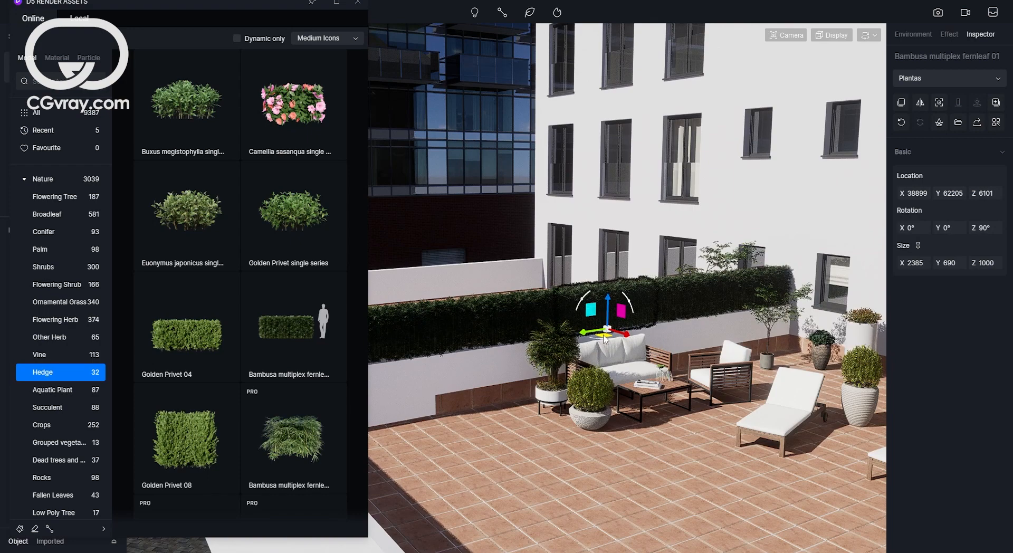
{"action": "mouse_move", "coordinate": [603, 332]}
{"action": "left_mouse_down"}
{"action": "mouse_move", "coordinate": [607, 312]}
{"action": "mouse_move", "coordinate": [604, 334]}
{"action": "left_mouse_up"}
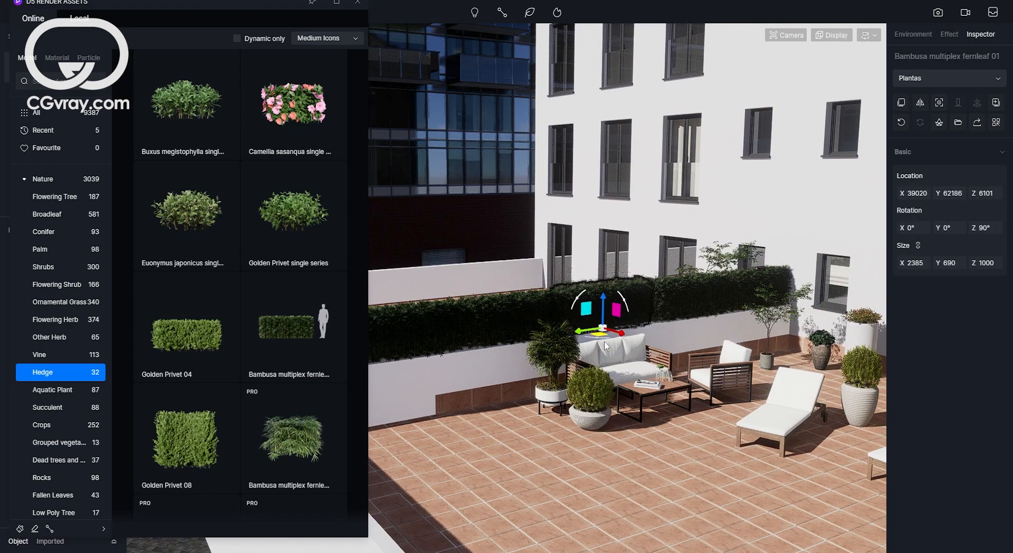
{"action": "key", "text": "Escape"}
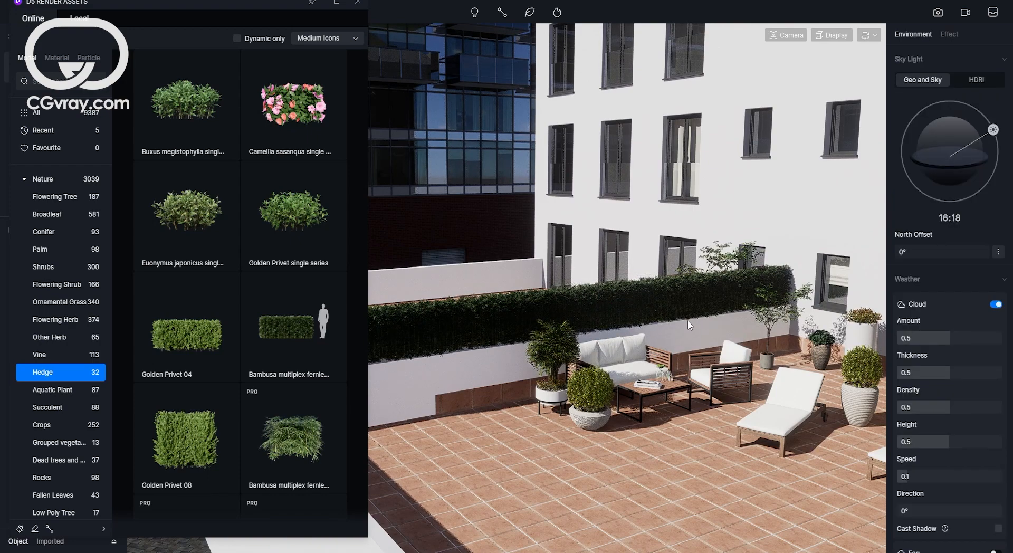
Try to raise a Modern potted green plants 02 pot higher above the terrace floor.
{"action": "right_click_drag", "start_coordinate": [688, 321], "coordinate": [722, 332]}
{"action": "left_click", "coordinate": [727, 306]}
{"action": "left_click", "coordinate": [726, 328]}
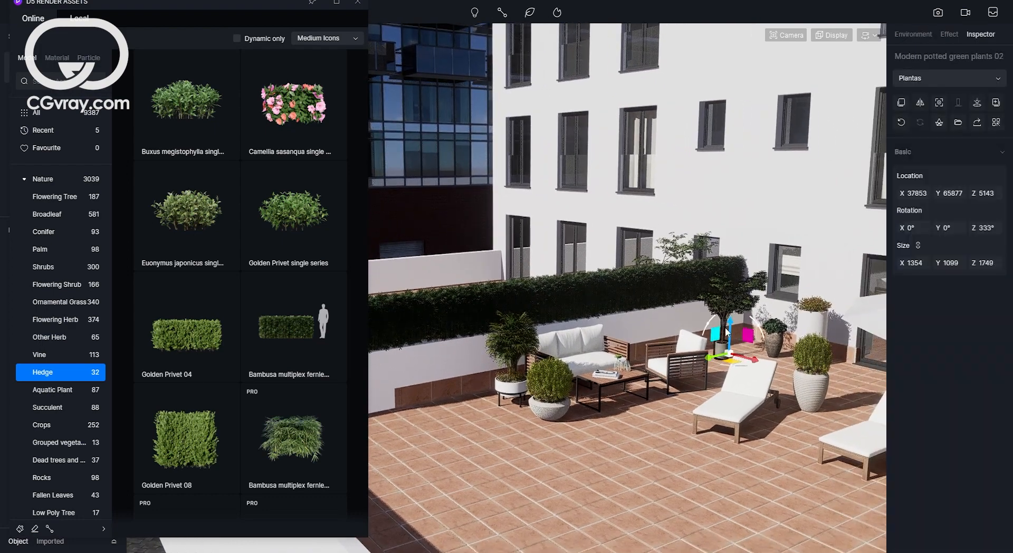
{"action": "scroll", "coordinate": [757, 311], "scroll_direction": "up", "scroll_amount": 3}
{"action": "left_click_drag", "start_coordinate": [759, 346], "coordinate": [763, 240]}
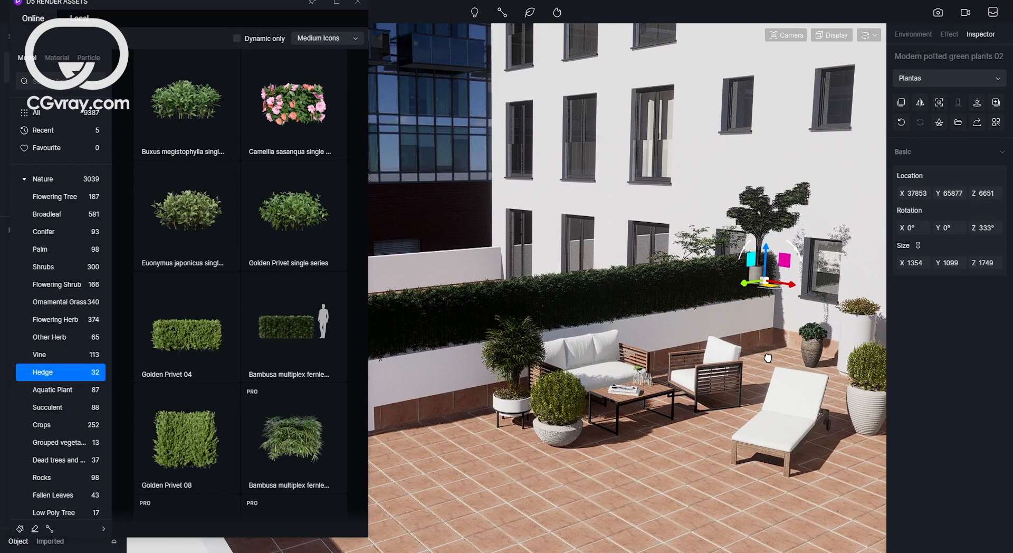
{"action": "key", "text": "ctrl+z"}
Try to lift the potted plant in the corner beside the parasol.
{"action": "right_click_drag", "start_coordinate": [675, 346], "coordinate": [831, 369]}
{"action": "right_click_drag", "start_coordinate": [694, 317], "coordinate": [711, 321]}
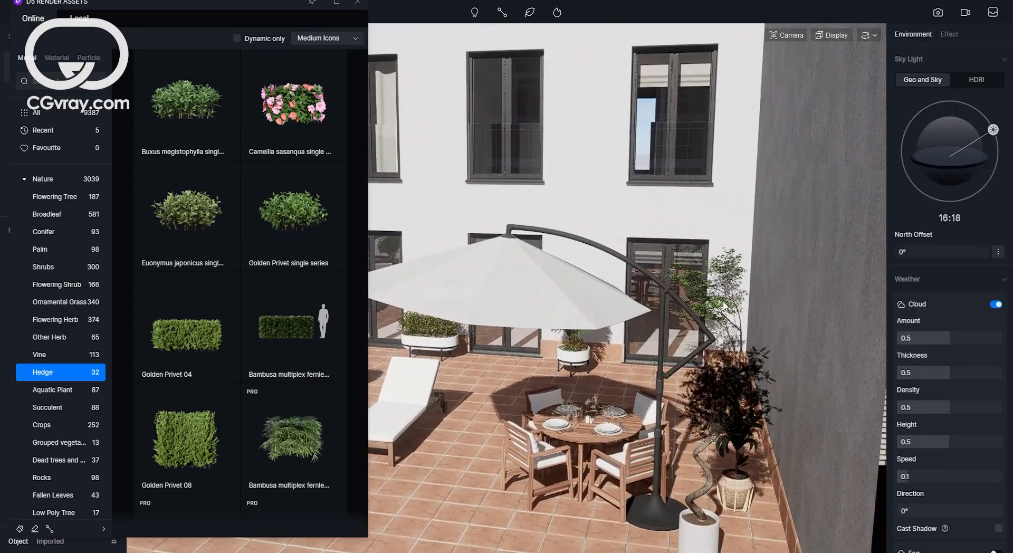
{"action": "left_click", "coordinate": [724, 306]}
{"action": "left_click_drag", "start_coordinate": [713, 349], "coordinate": [718, 285]}
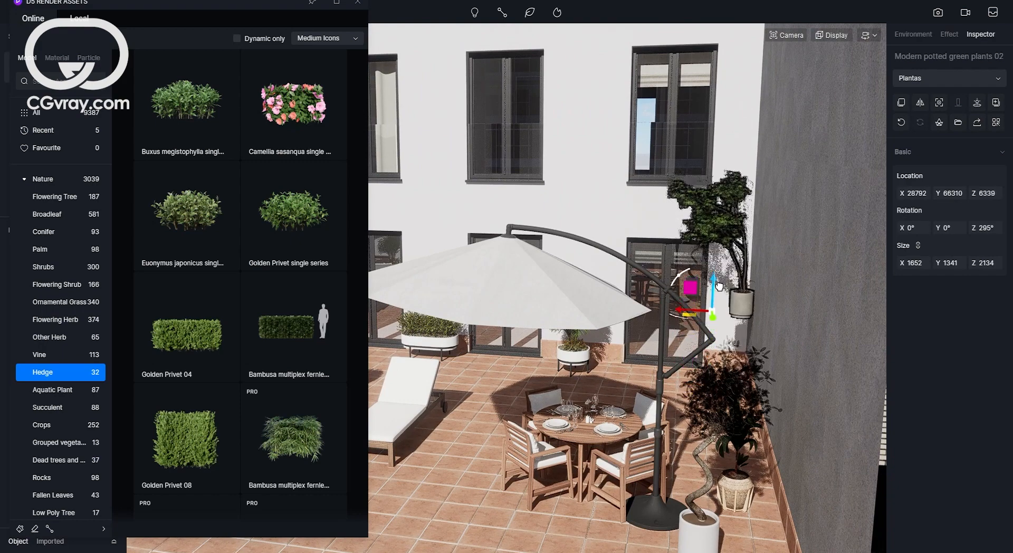
{"action": "key", "text": "ctrl+z"}
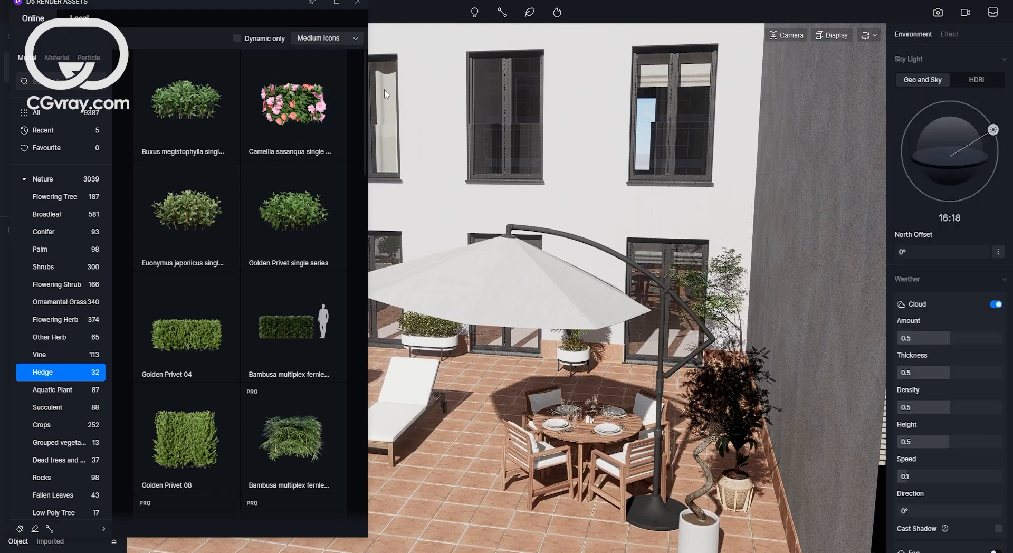
Close the asset library and switch to still image render mode.
{"action": "left_click", "coordinate": [358, 3]}
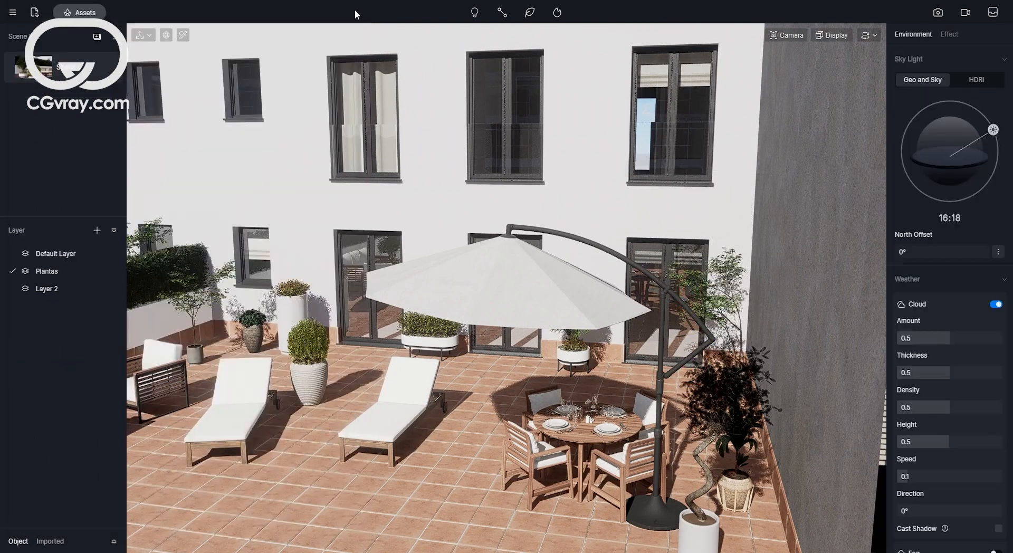
{"action": "left_click", "coordinate": [937, 12]}
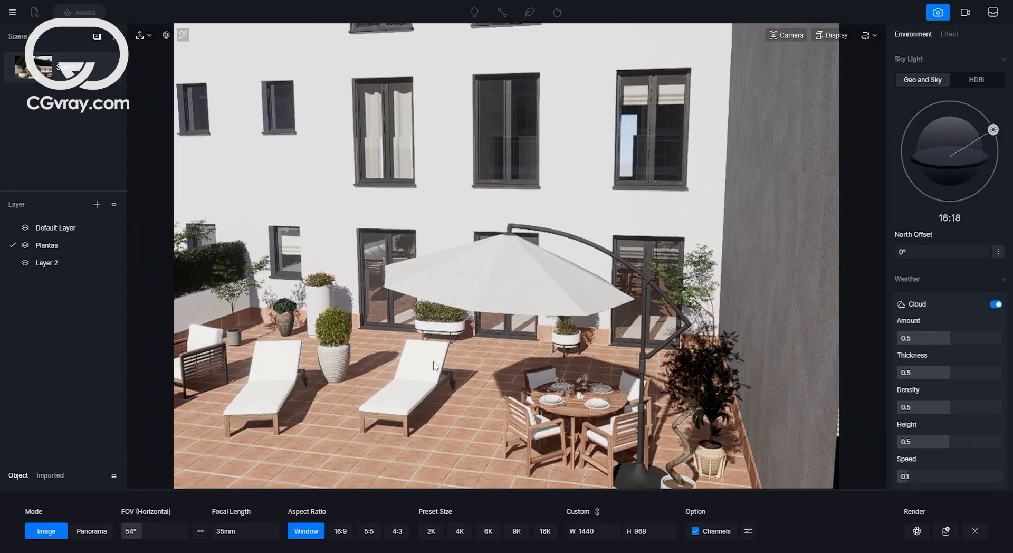
Frame the camera facing the facade with the two loungers centred on the terrace.
{"action": "right_click_drag", "start_coordinate": [435, 366], "coordinate": [415, 413]}
{"action": "scroll", "coordinate": [416, 411], "scroll_direction": "down", "scroll_amount": 3}
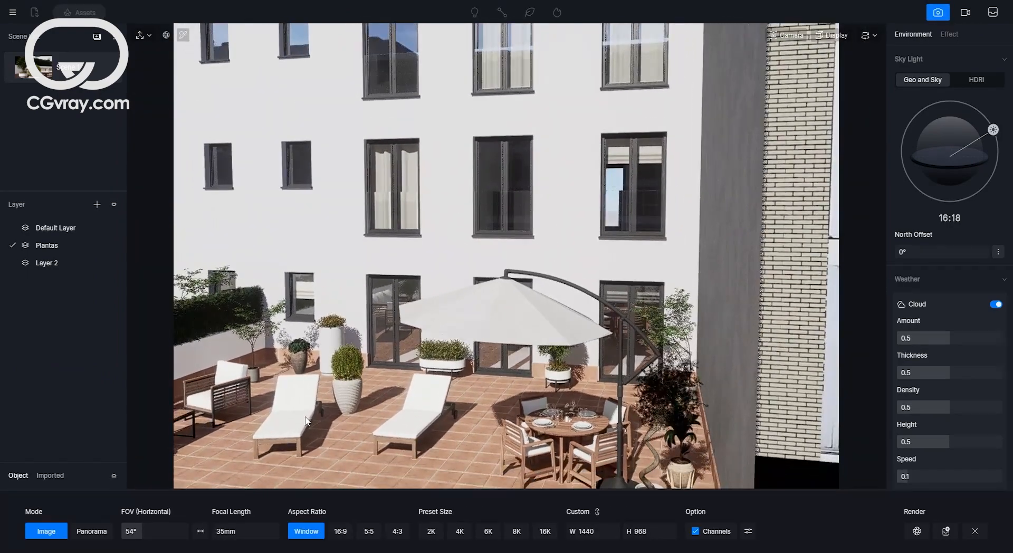
{"action": "scroll", "coordinate": [327, 400], "scroll_direction": "up", "scroll_amount": 3}
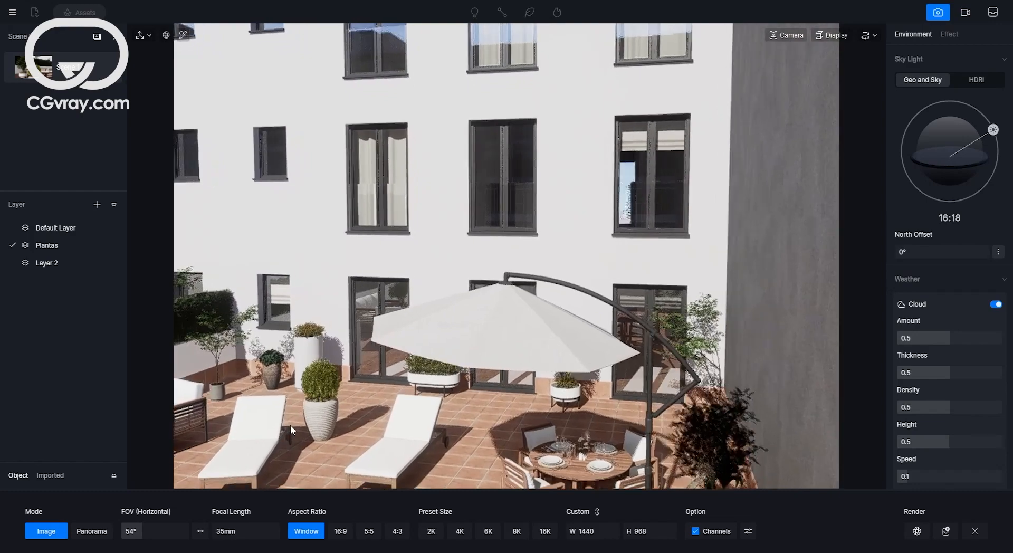
{"action": "scroll", "coordinate": [290, 425], "scroll_direction": "up", "scroll_amount": 2}
{"action": "right_click_drag", "start_coordinate": [310, 415], "coordinate": [331, 410]}
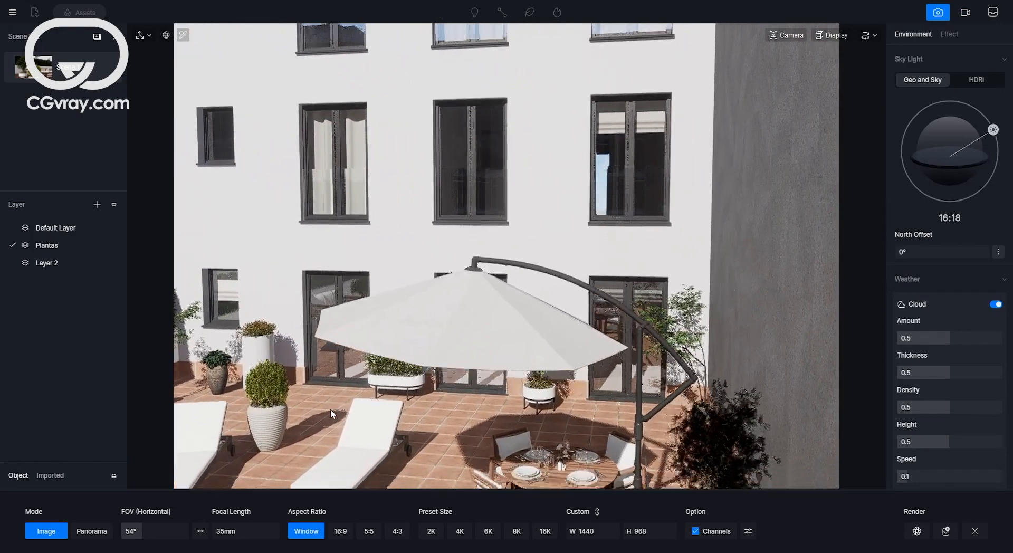
{"action": "middle_click_drag", "start_coordinate": [330, 410], "coordinate": [535, 394]}
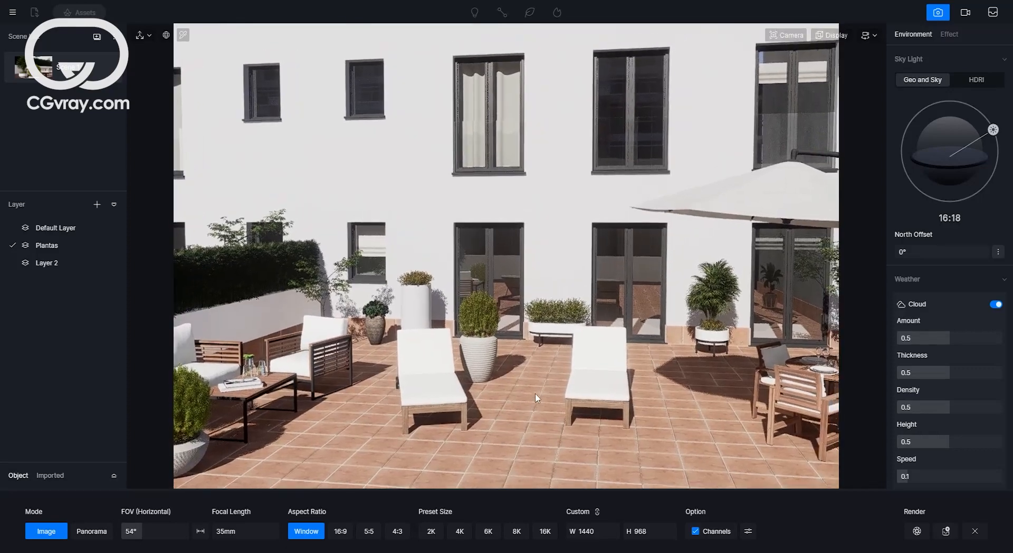
{"action": "right_click_drag", "start_coordinate": [535, 393], "coordinate": [648, 388]}
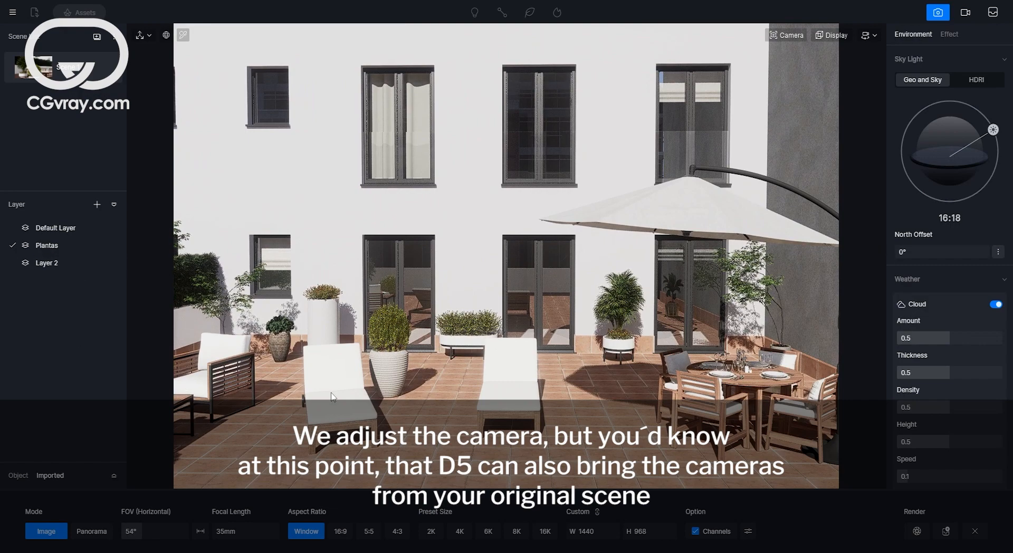
{"action": "right_click_drag", "start_coordinate": [359, 394], "coordinate": [362, 357]}
{"action": "middle_click_drag", "start_coordinate": [362, 355], "coordinate": [415, 344]}
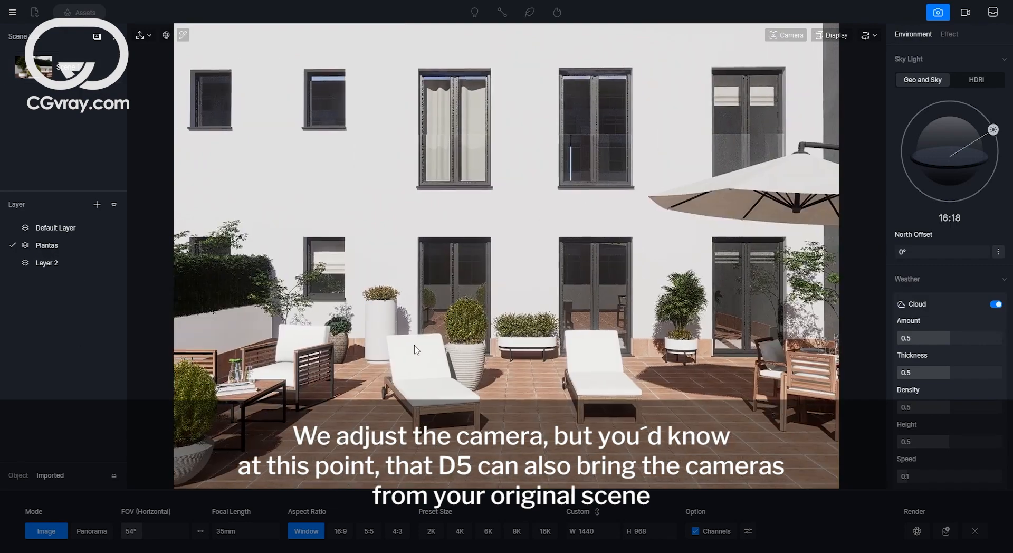
{"action": "right_click_drag", "start_coordinate": [415, 344], "coordinate": [419, 343]}
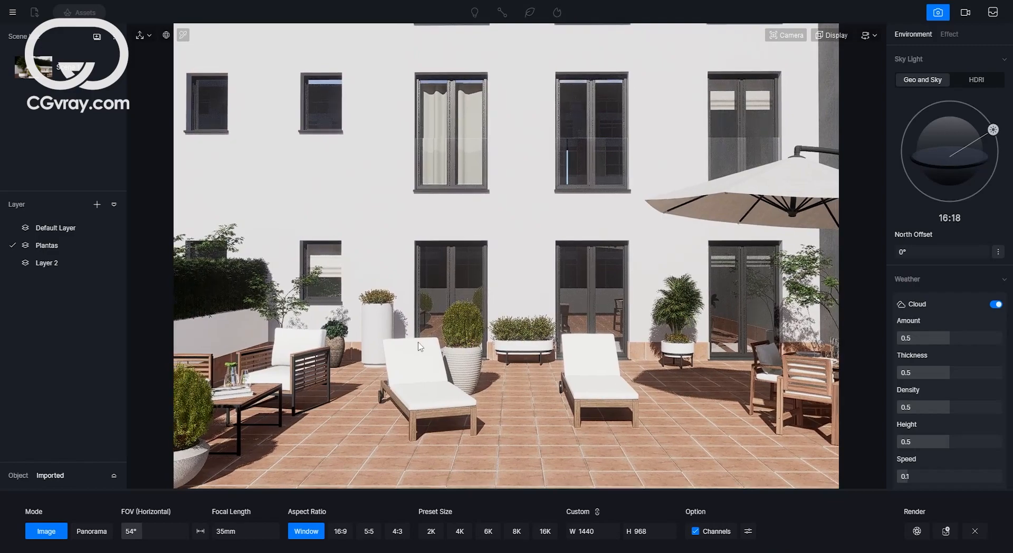
Compare the framing against the original PhysCamera atras view in 3ds Max.
{"action": "mouse_move", "coordinate": [709, 551]}
{"action": "left_click", "coordinate": [651, 520]}
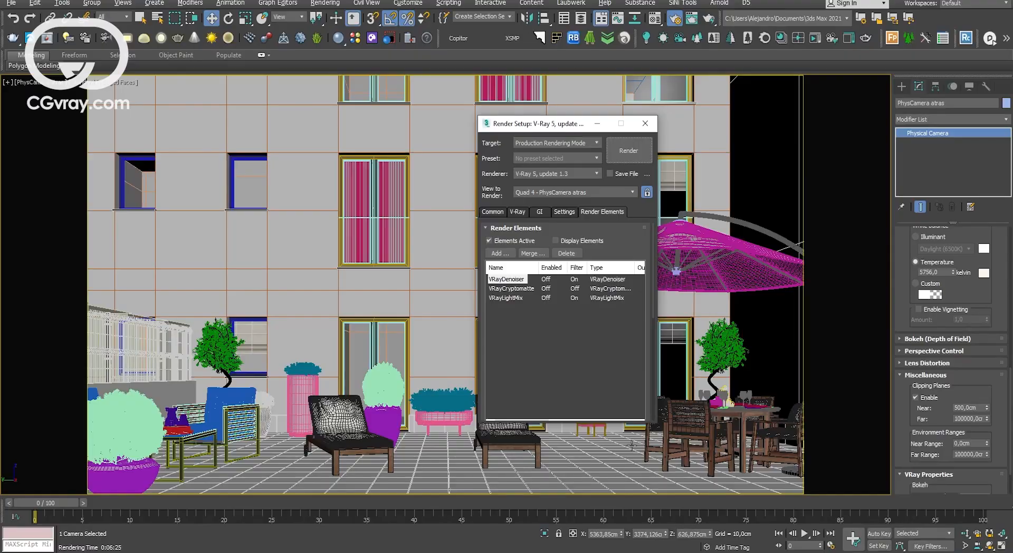
{"action": "left_click", "coordinate": [646, 123]}
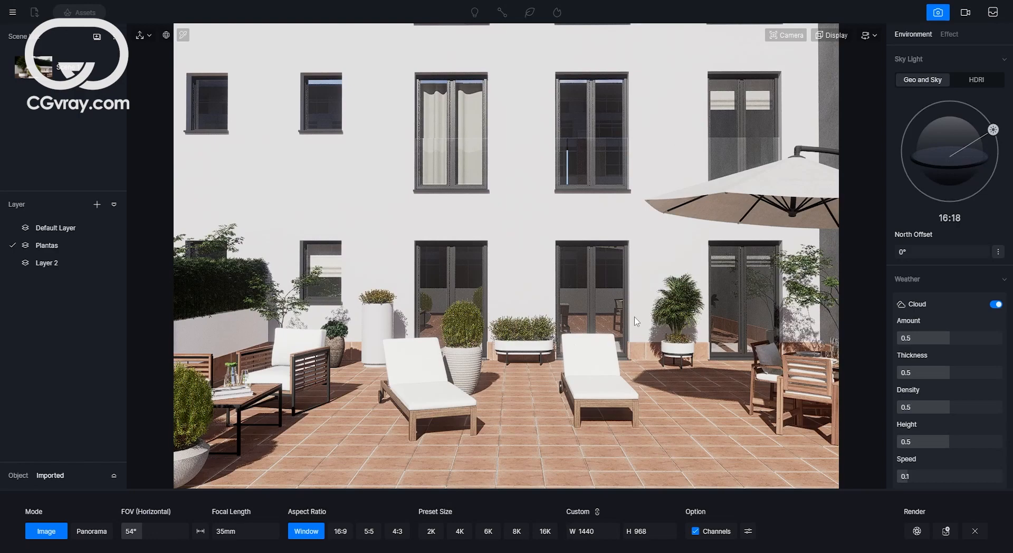
{"action": "middle_click_drag", "start_coordinate": [634, 317], "coordinate": [634, 285]}
{"action": "right_click_drag", "start_coordinate": [635, 285], "coordinate": [633, 233]}
{"action": "mouse_move", "coordinate": [788, 40]}
{"action": "left_click", "coordinate": [805, 277]}
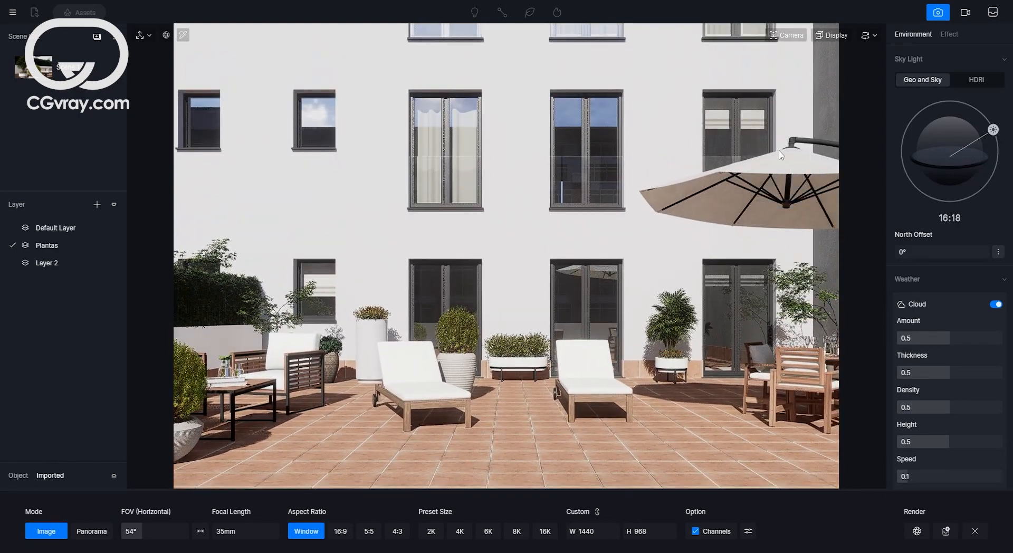
Set the custom image resolution to 2100 × 1120.
{"action": "left_click", "coordinate": [573, 532]}
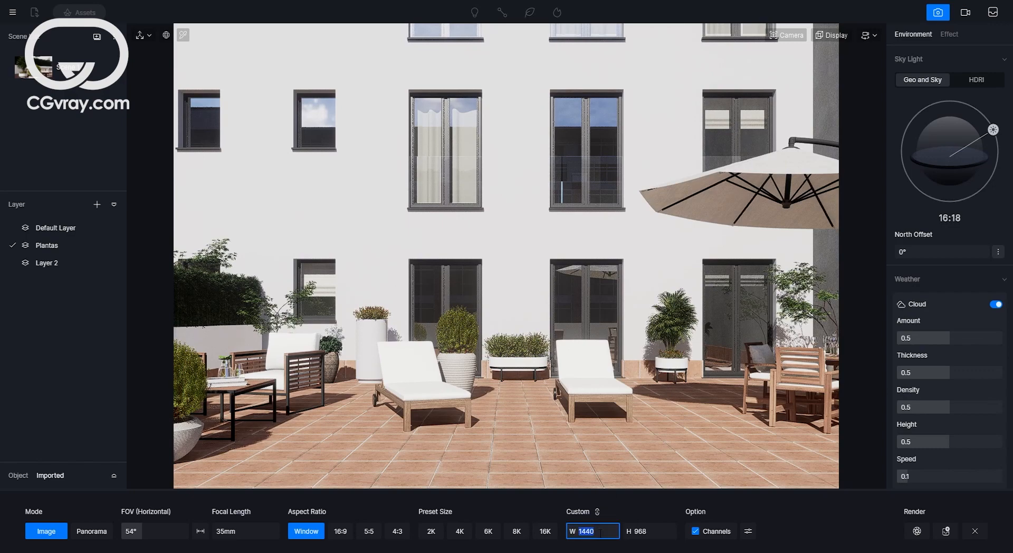
{"action": "type", "text": "210"}
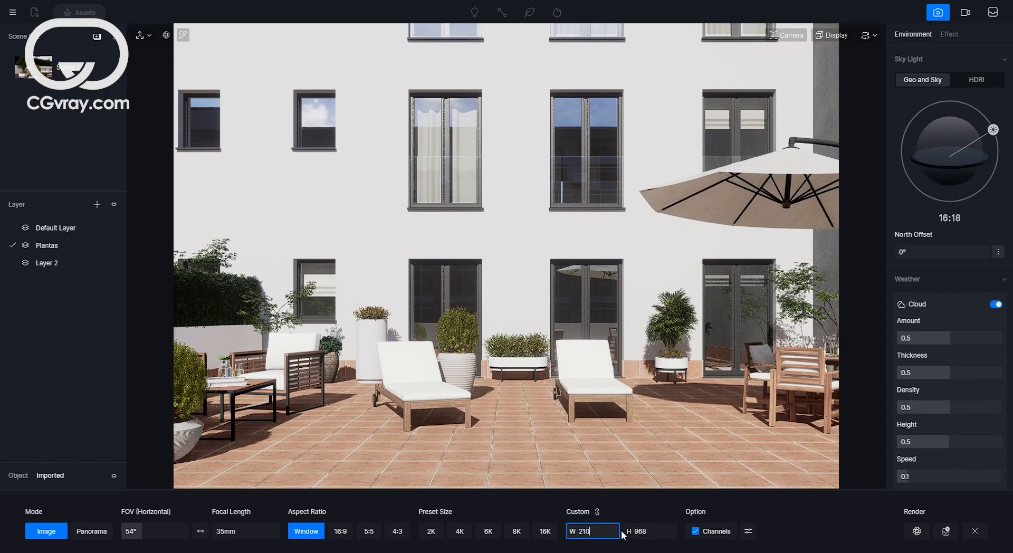
{"action": "type", "text": "0"}
{"action": "key", "text": "Return"}
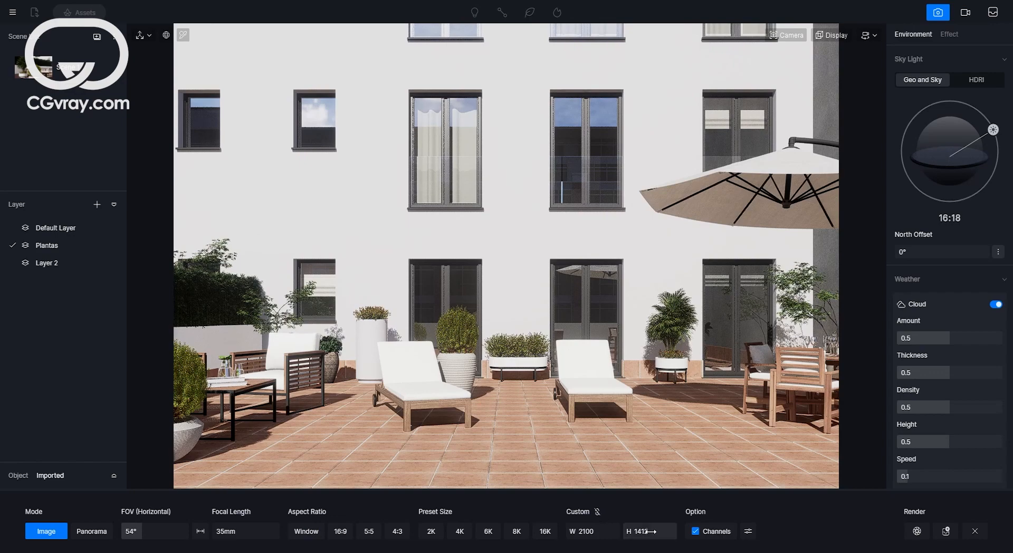
{"action": "left_click", "coordinate": [650, 531]}
{"action": "key", "text": "Return"}
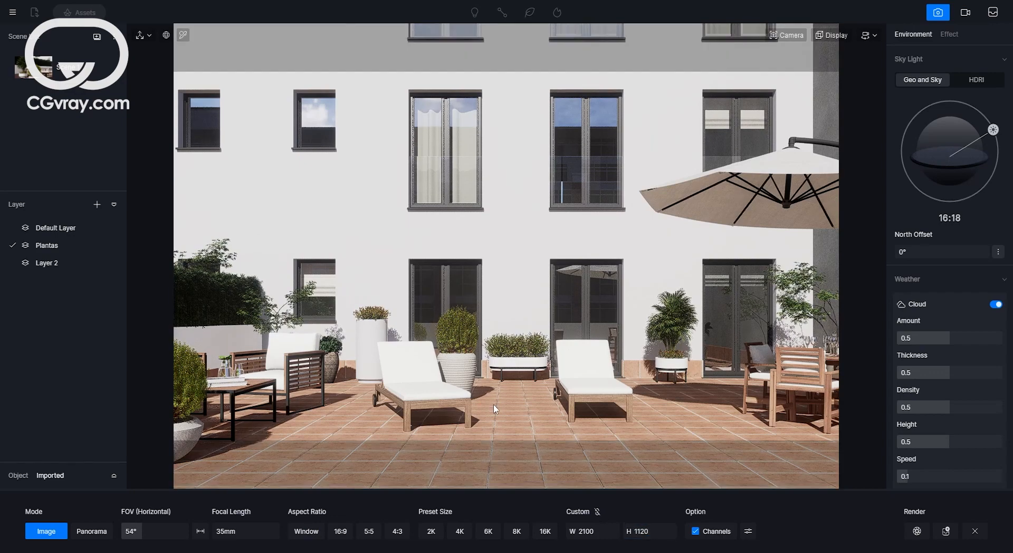
Set the focal length to 33 mm and render the still image for viewing.
{"action": "left_click_drag", "start_coordinate": [235, 532], "coordinate": [231, 532]}
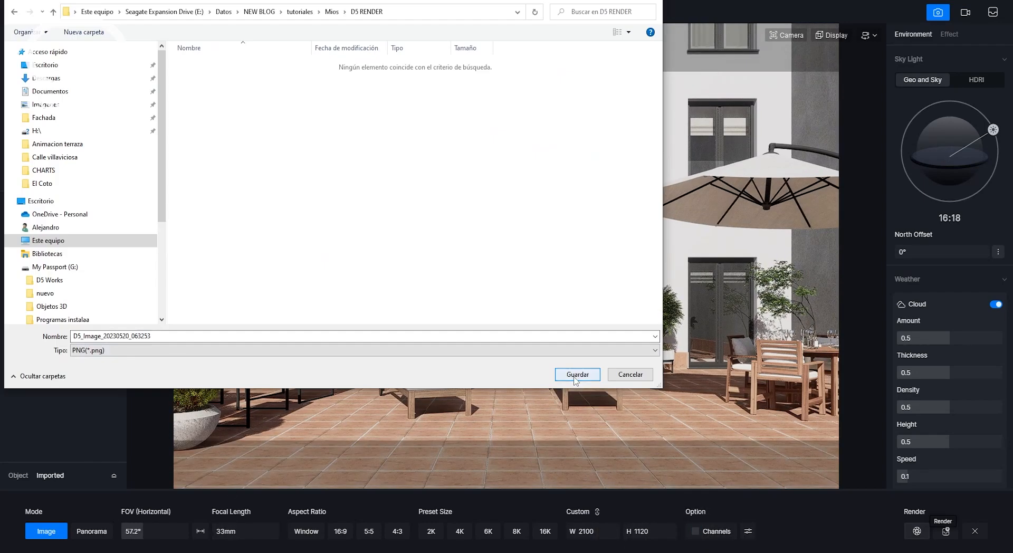
{"action": "left_click", "coordinate": [577, 376]}
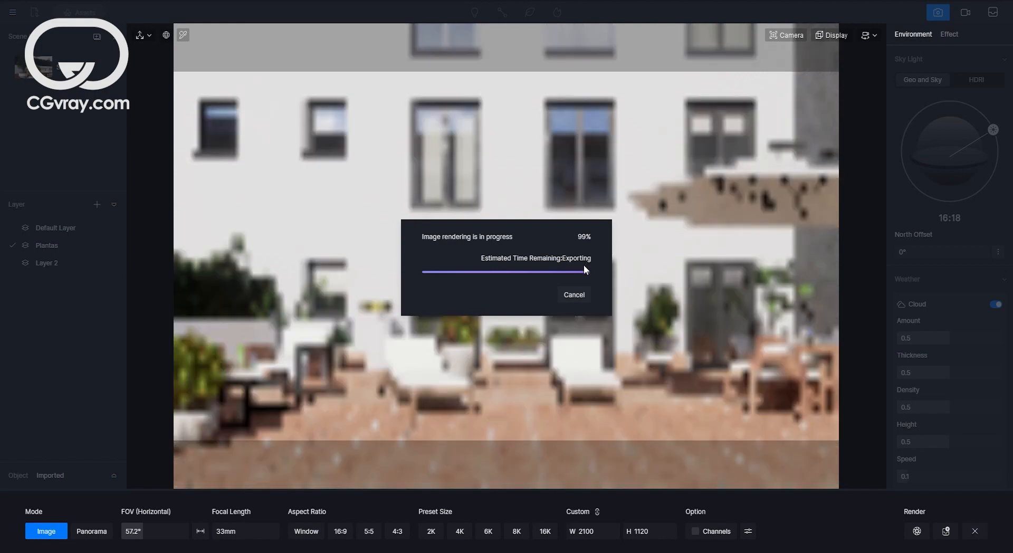
{"action": "left_click", "coordinate": [531, 296]}
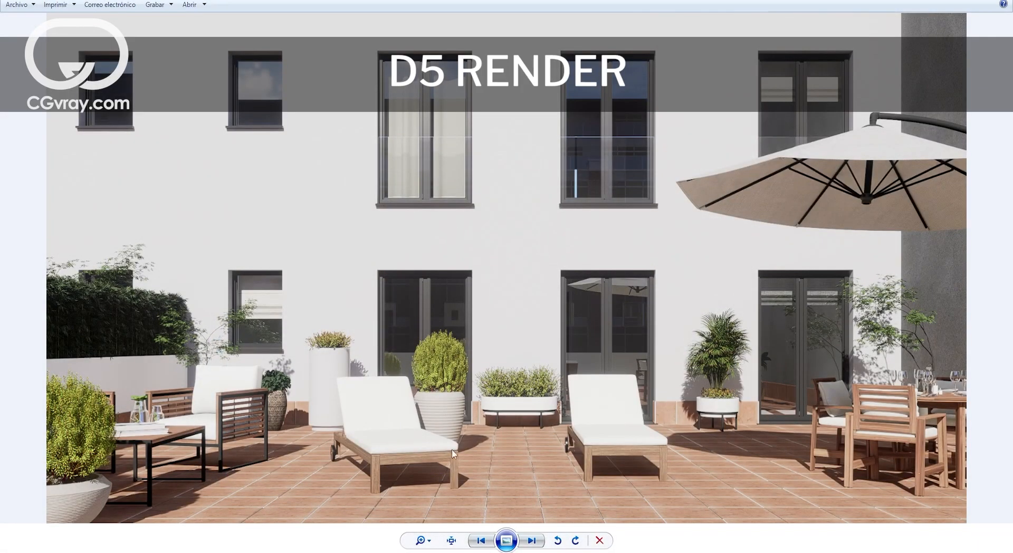
{"action": "left_click", "coordinate": [531, 541]}
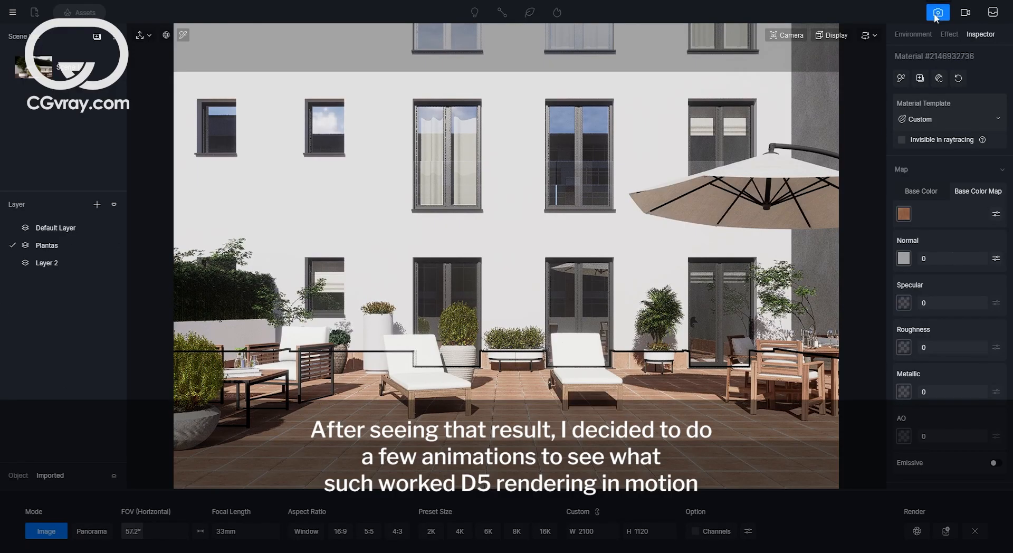
Switch to video mode and review the camera keyframes of each clip from Clip 1 to Clip 5.
{"action": "left_click", "coordinate": [966, 13]}
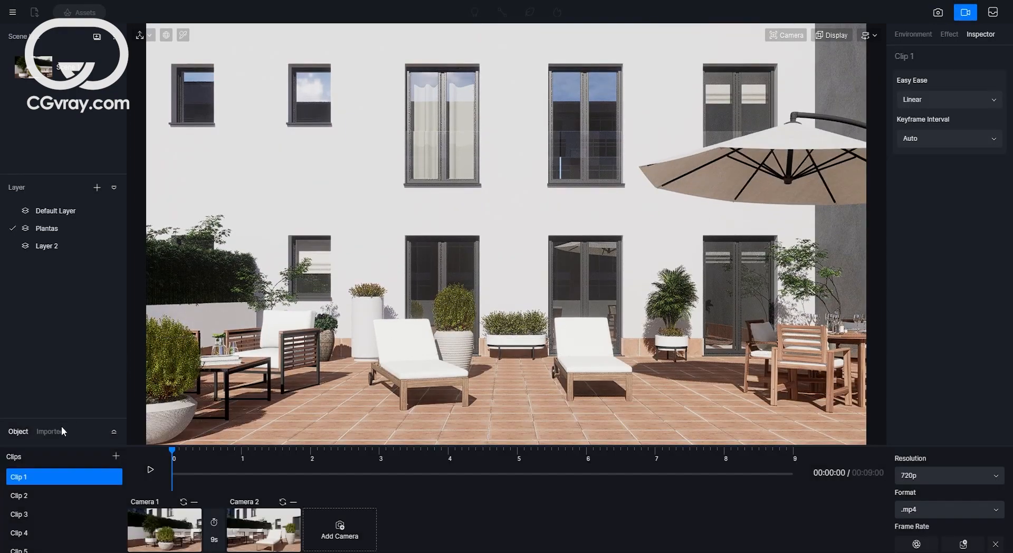
{"action": "left_click", "coordinate": [21, 496]}
{"action": "left_click", "coordinate": [167, 531]}
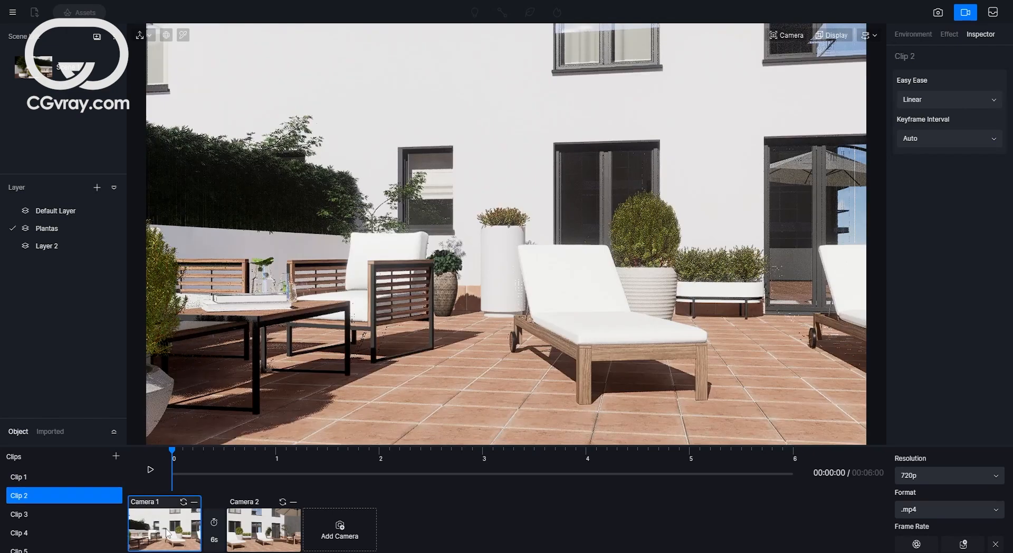
{"action": "left_click", "coordinate": [32, 514]}
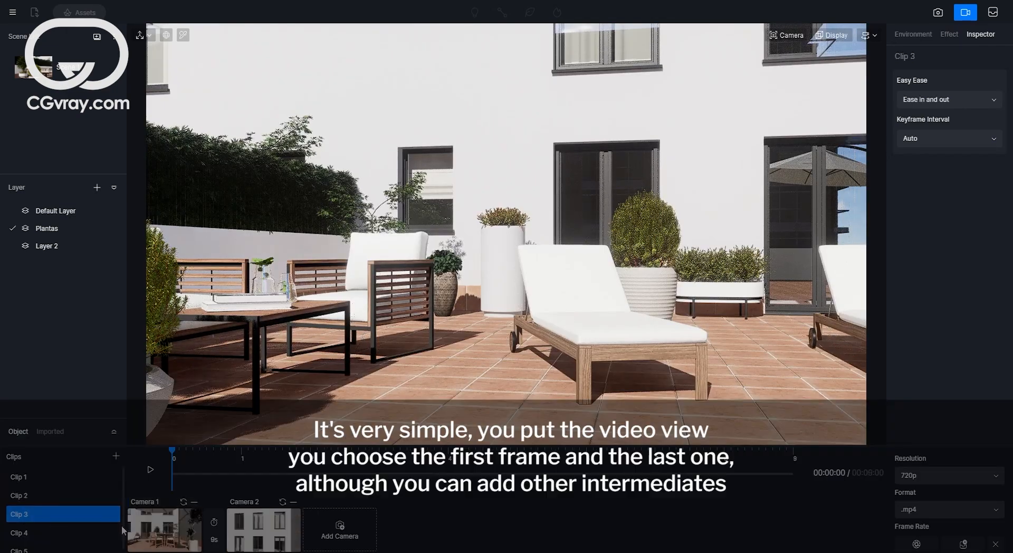
{"action": "left_click", "coordinate": [170, 531]}
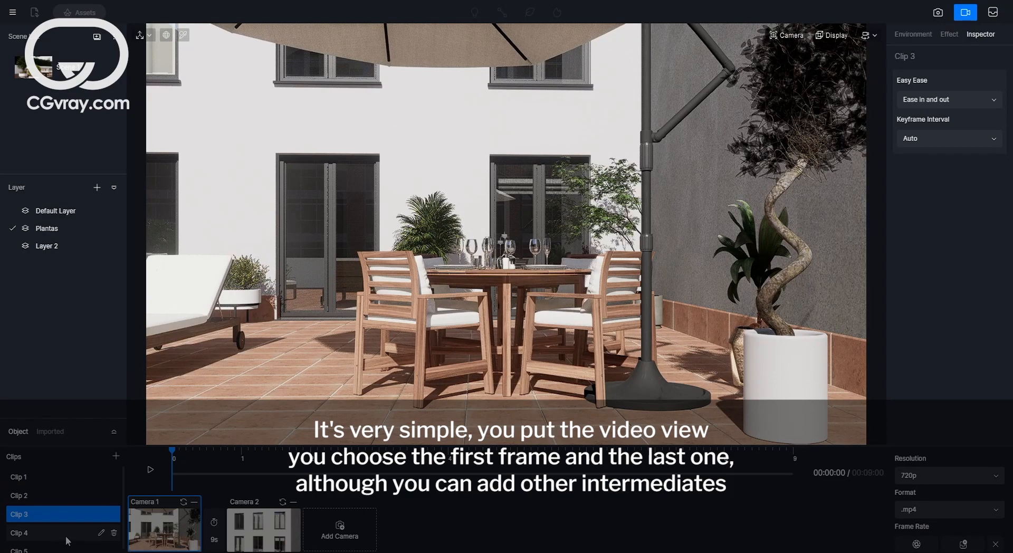
{"action": "left_click", "coordinate": [68, 539]}
{"action": "left_click", "coordinate": [161, 532]}
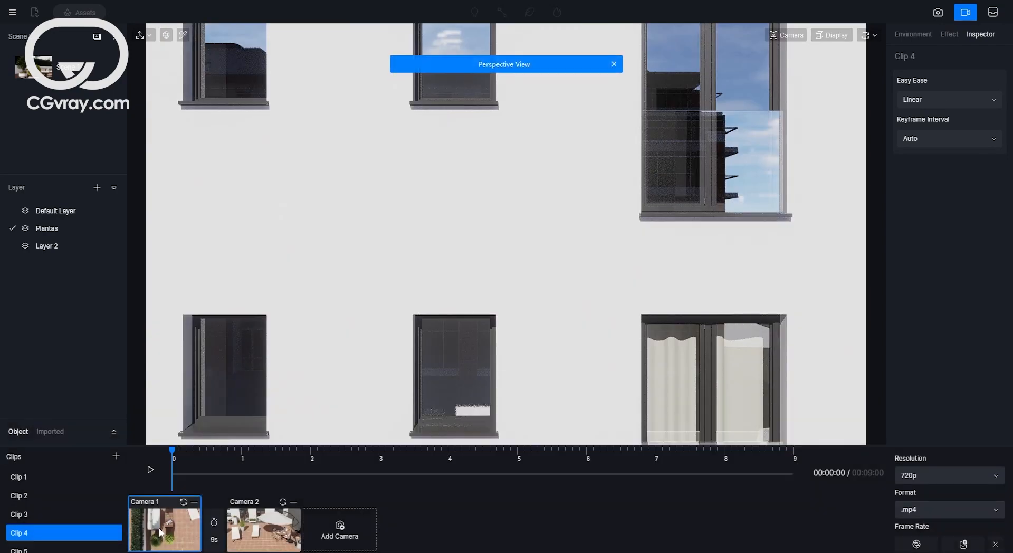
{"action": "left_click", "coordinate": [106, 549]}
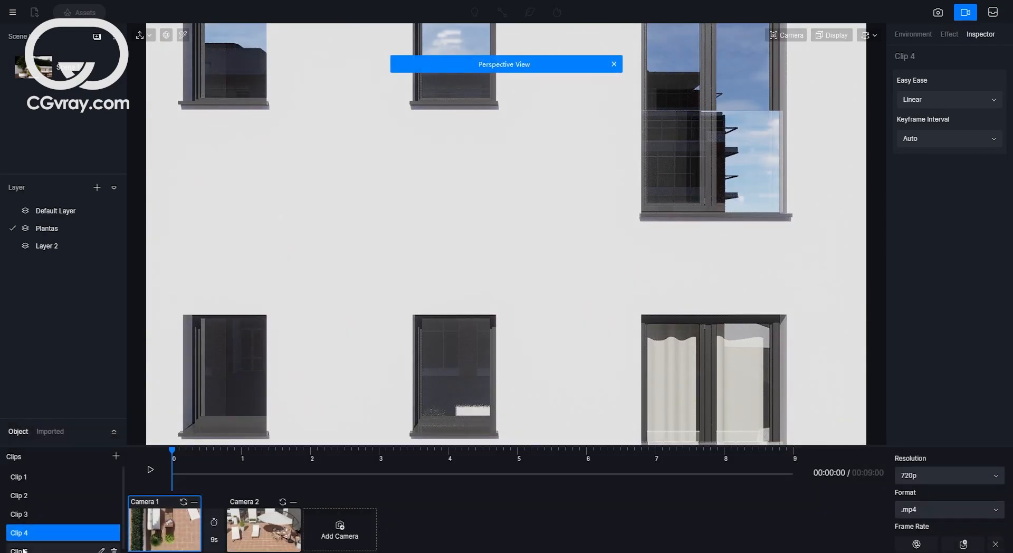
{"action": "left_click", "coordinate": [168, 530]}
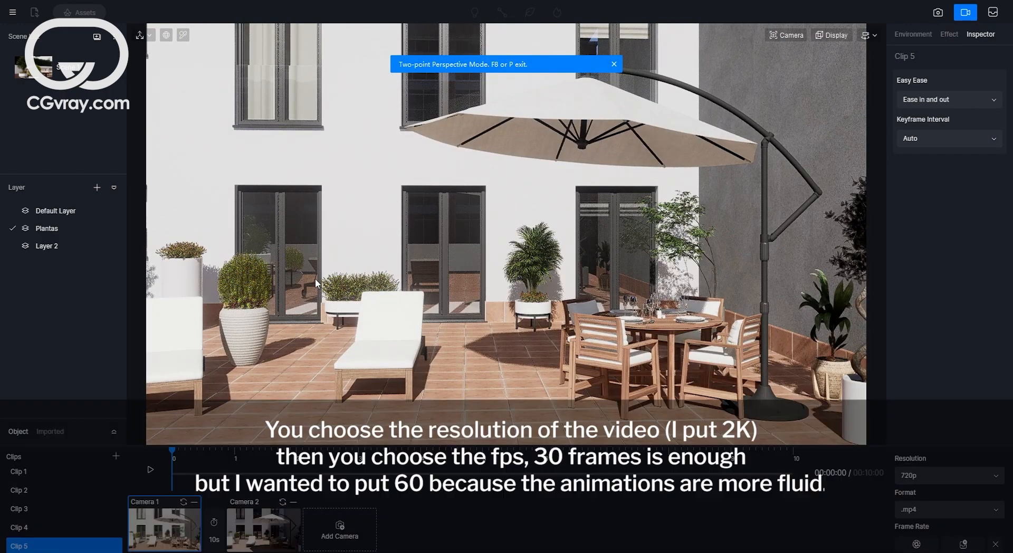
{"action": "left_click", "coordinate": [30, 471]}
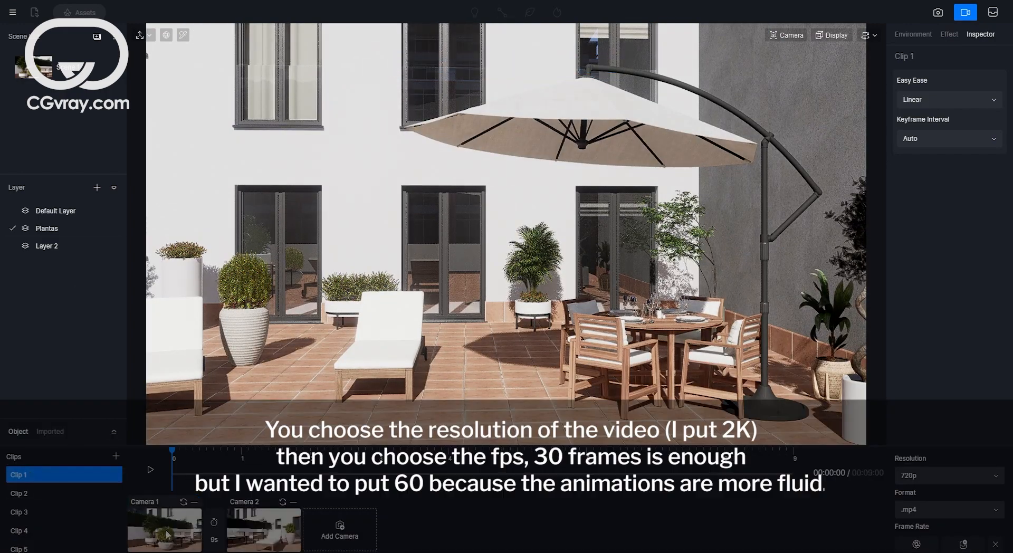
{"action": "left_click", "coordinate": [168, 533]}
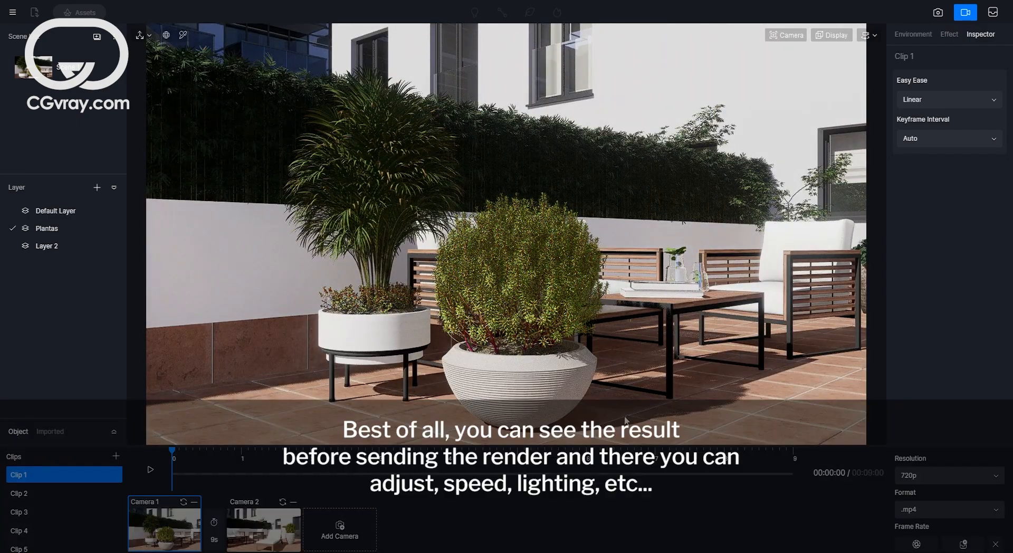
Set the video output resolution to 2K and the frame rate to 60 fps.
{"action": "left_click", "coordinate": [937, 475]}
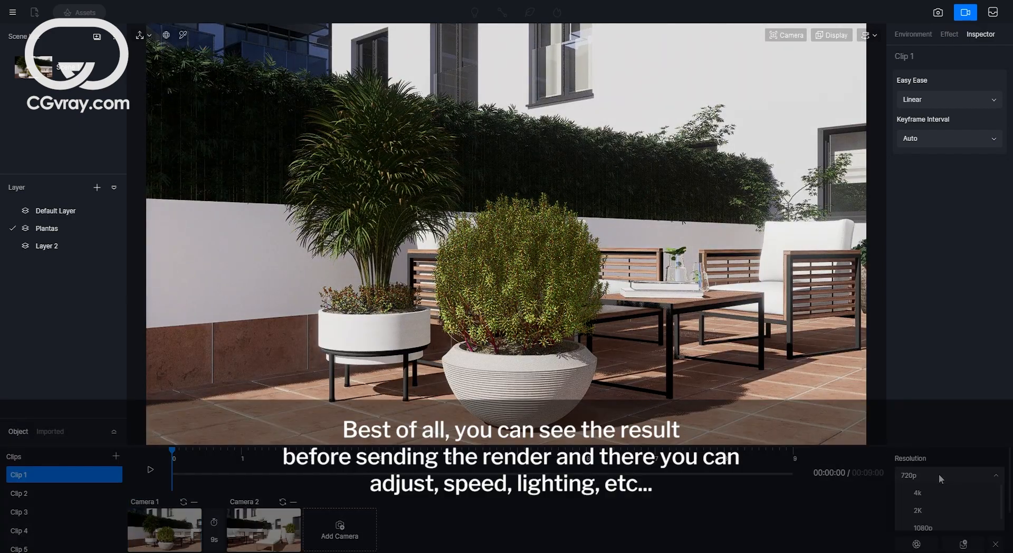
{"action": "left_click", "coordinate": [926, 508]}
{"action": "scroll", "coordinate": [938, 514], "scroll_direction": "down", "scroll_amount": 1}
{"action": "left_click", "coordinate": [943, 521]}
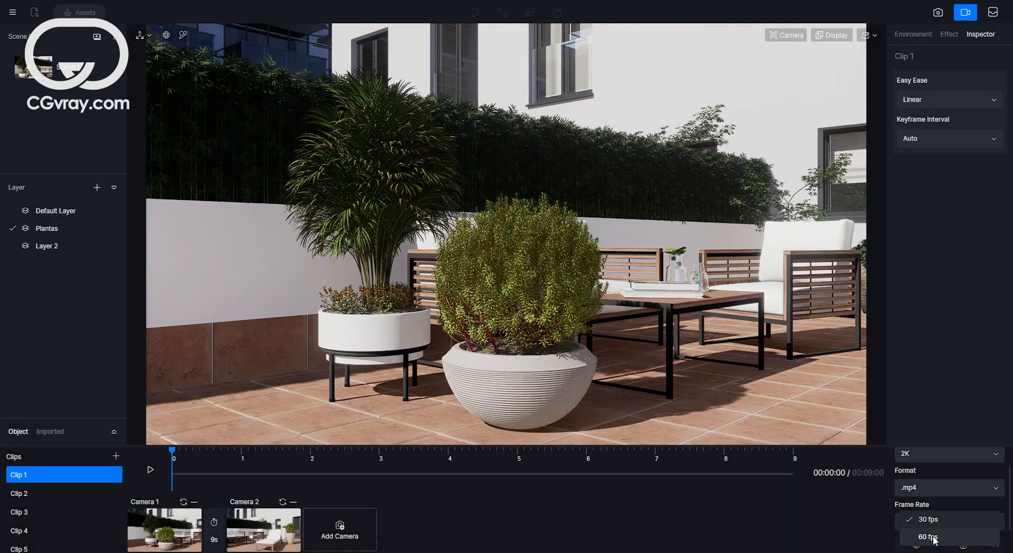
{"action": "left_click", "coordinate": [929, 536]}
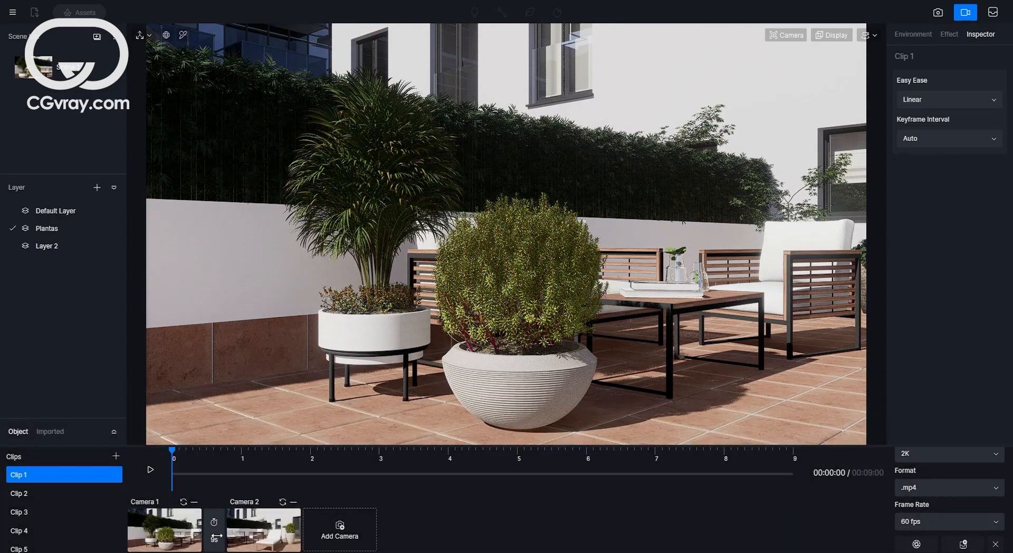
Preview the playback of the clips' camera animations one clip at a time.
{"action": "left_click", "coordinate": [150, 469]}
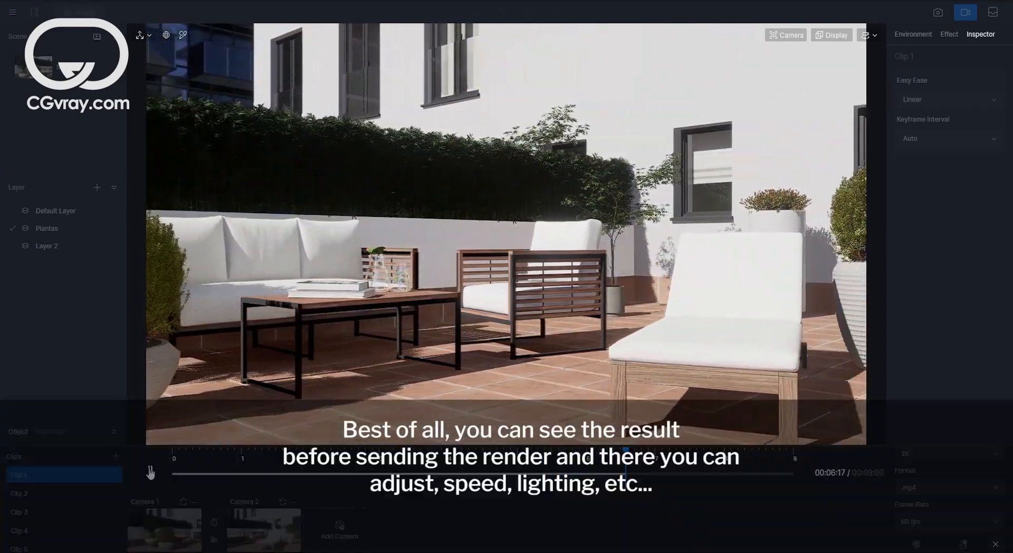
{"action": "left_click", "coordinate": [42, 474]}
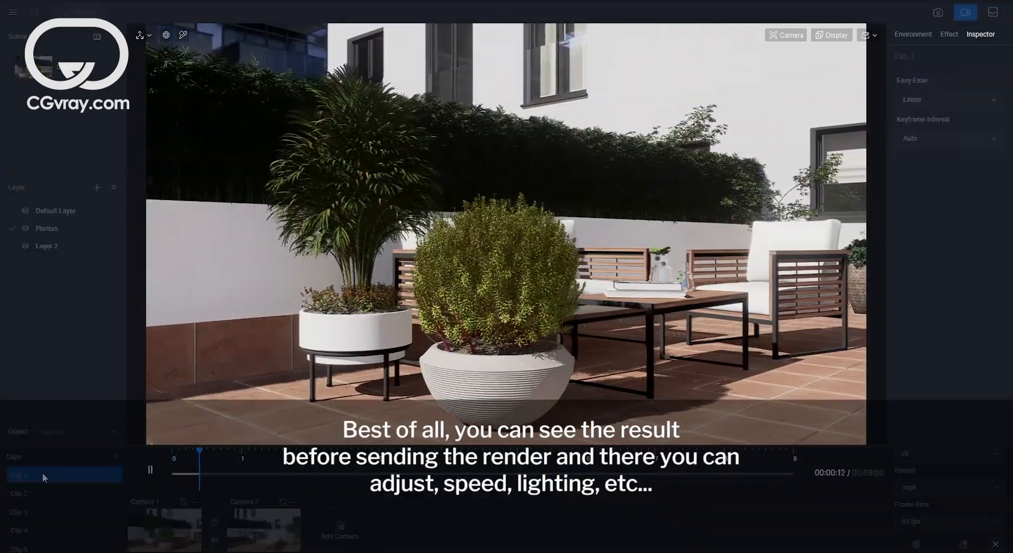
{"action": "left_click", "coordinate": [150, 471]}
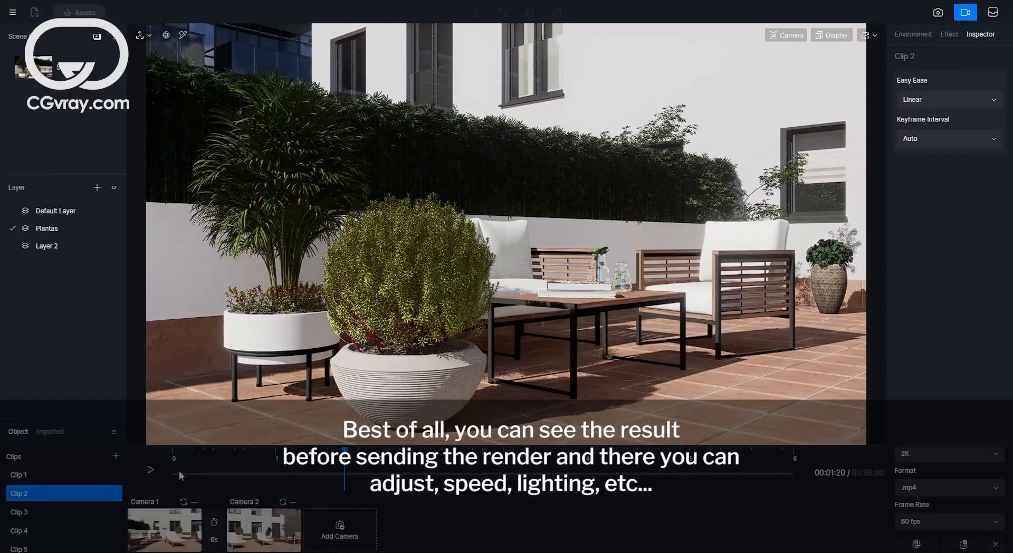
{"action": "left_click", "coordinate": [150, 469]}
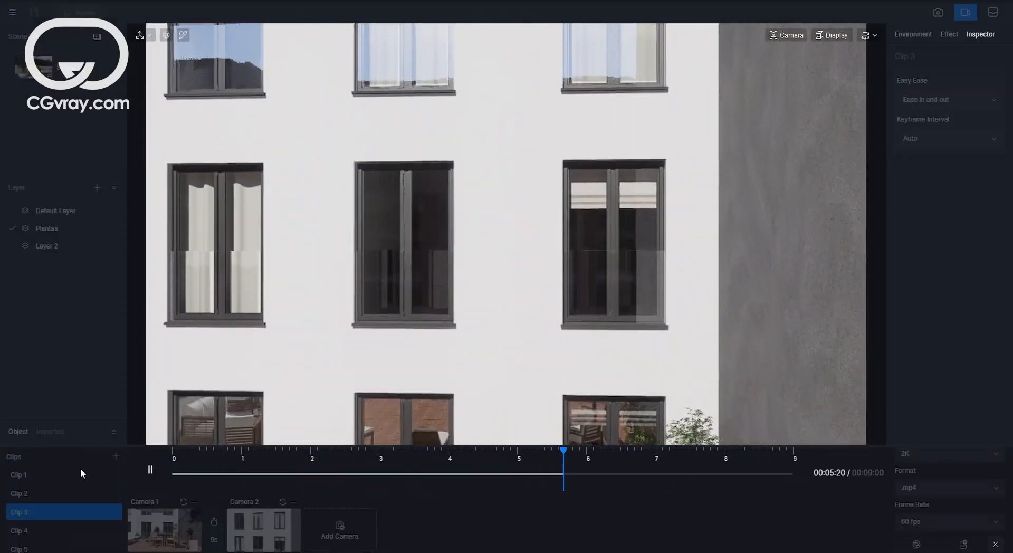
{"action": "left_click", "coordinate": [150, 469]}
{"action": "left_click", "coordinate": [16, 532]}
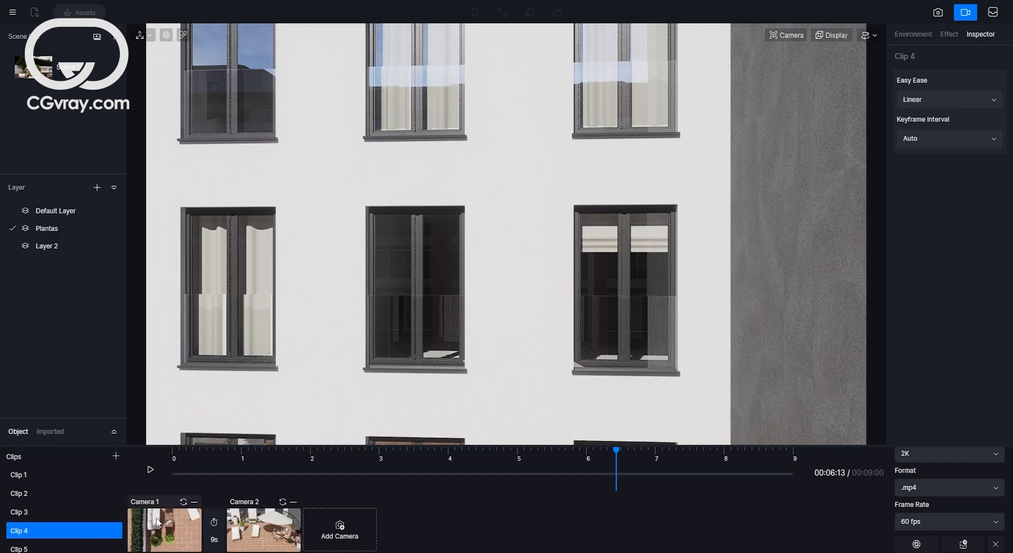
{"action": "left_click", "coordinate": [150, 470]}
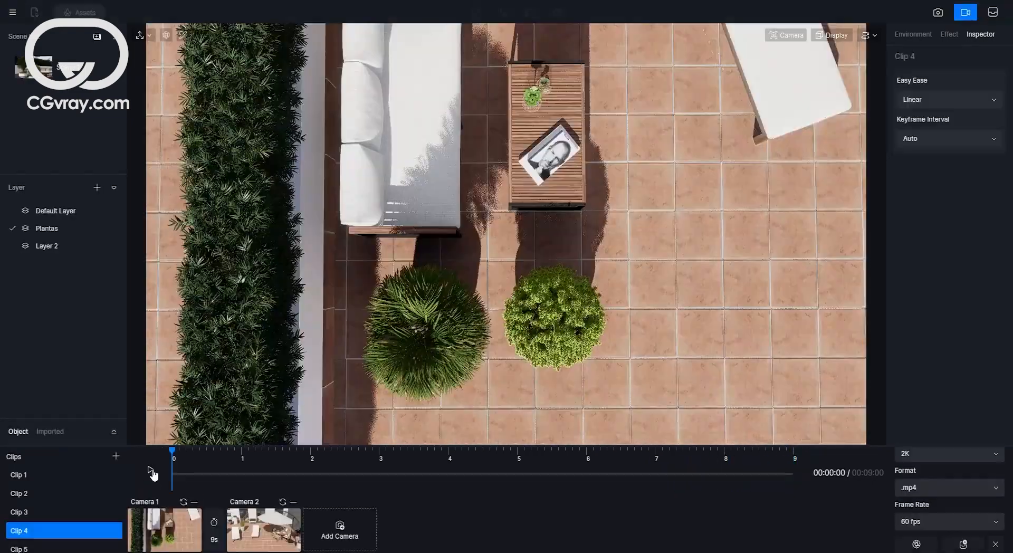
{"action": "left_click", "coordinate": [150, 469]}
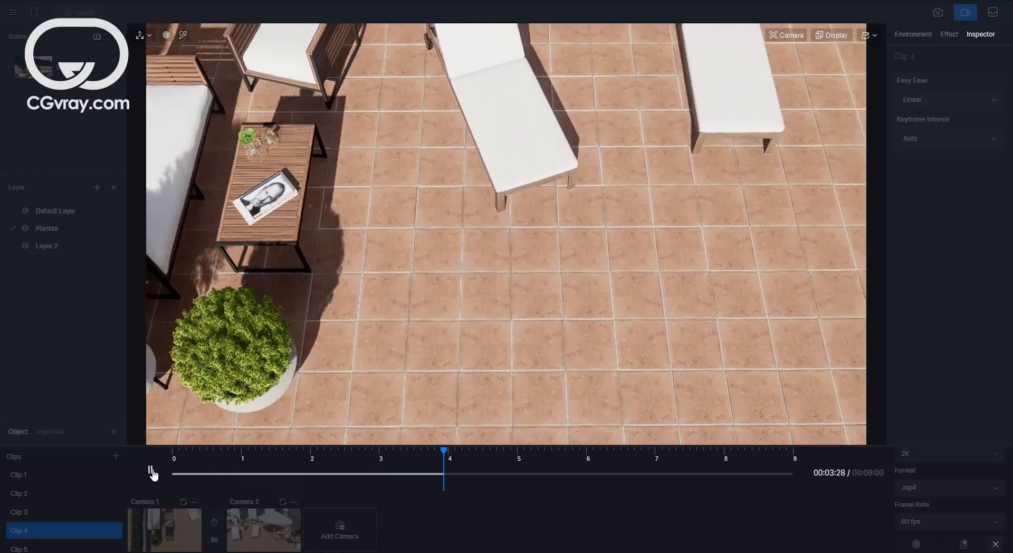
{"action": "left_click", "coordinate": [150, 470]}
{"action": "left_click", "coordinate": [24, 548]}
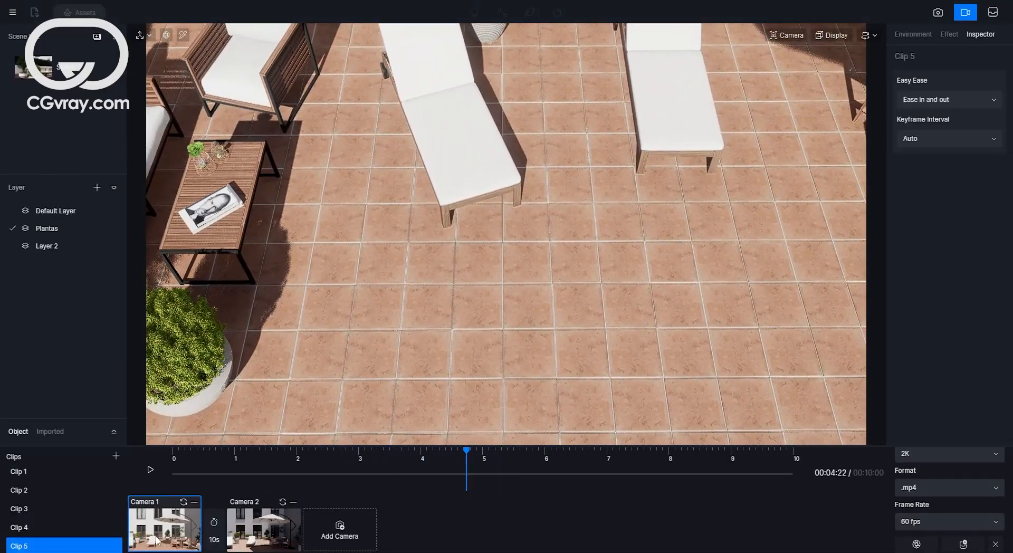
{"action": "left_click", "coordinate": [156, 537]}
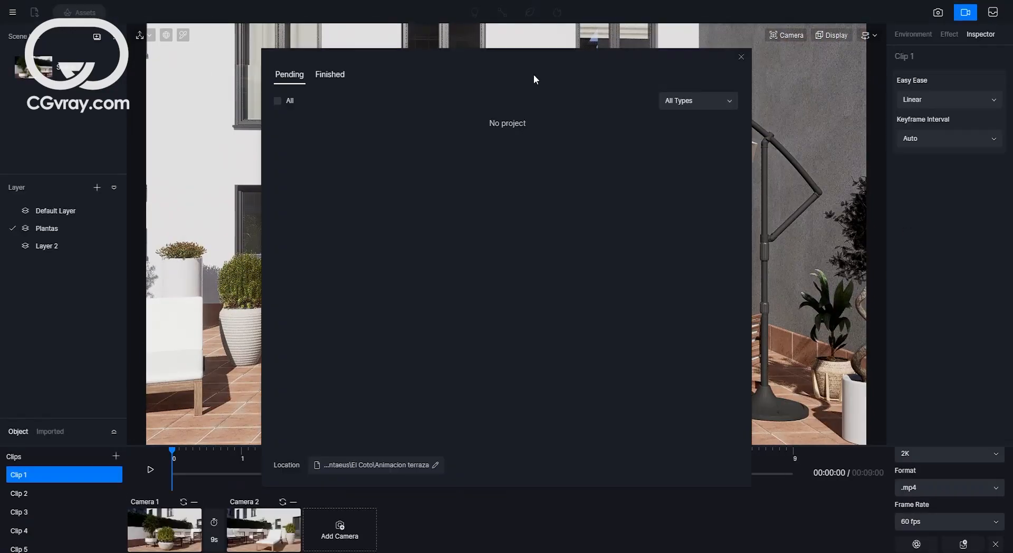
Add Clip 1 through Clip 5 to the render queue one after another.
{"action": "left_click_drag", "start_coordinate": [533, 74], "coordinate": [581, 79]}
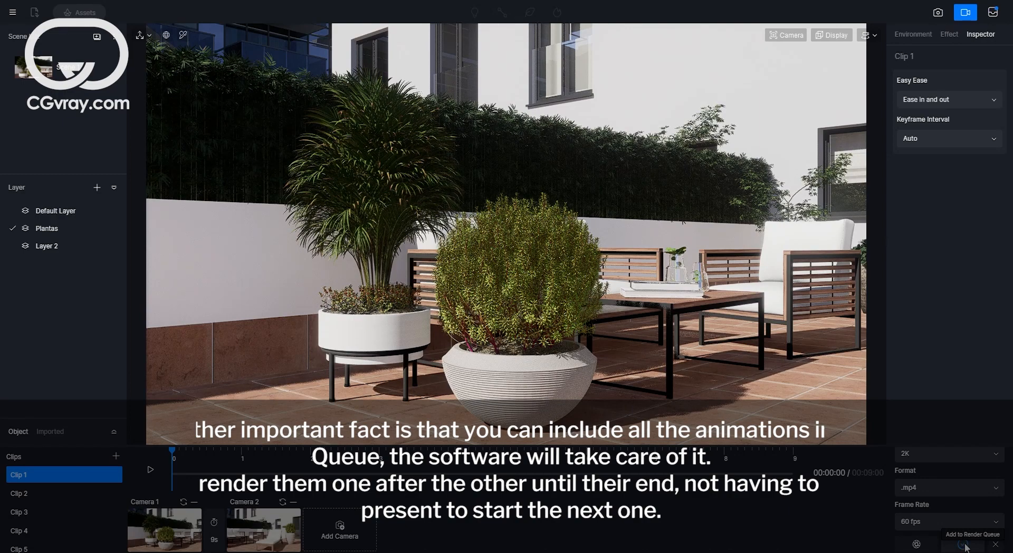
{"action": "left_click", "coordinate": [16, 493]}
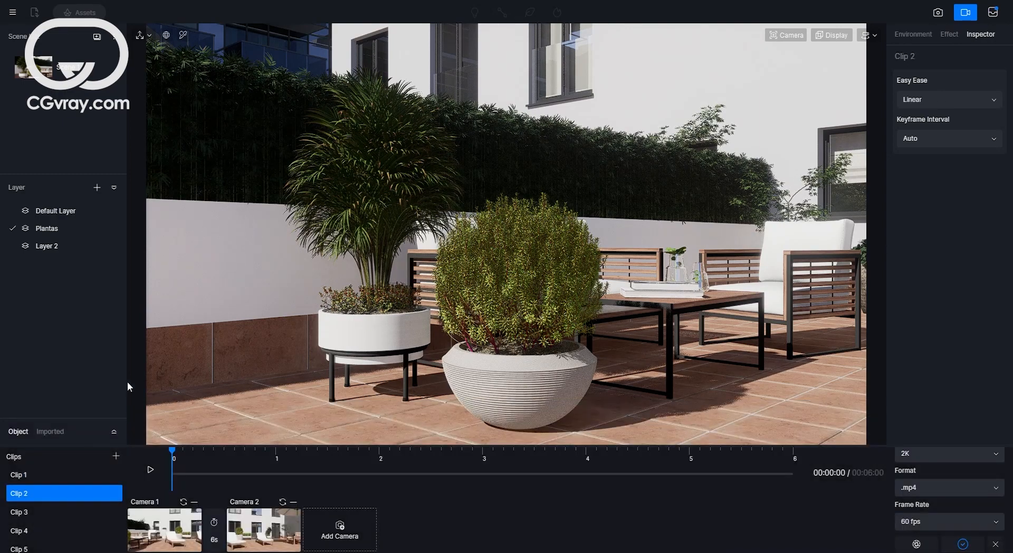
{"action": "left_click", "coordinate": [20, 513]}
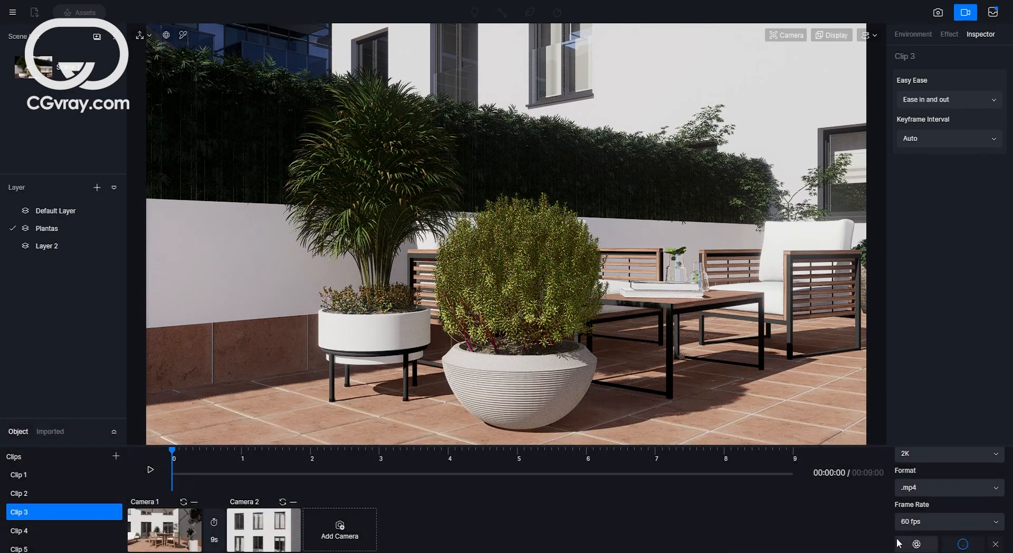
{"action": "left_click", "coordinate": [27, 531]}
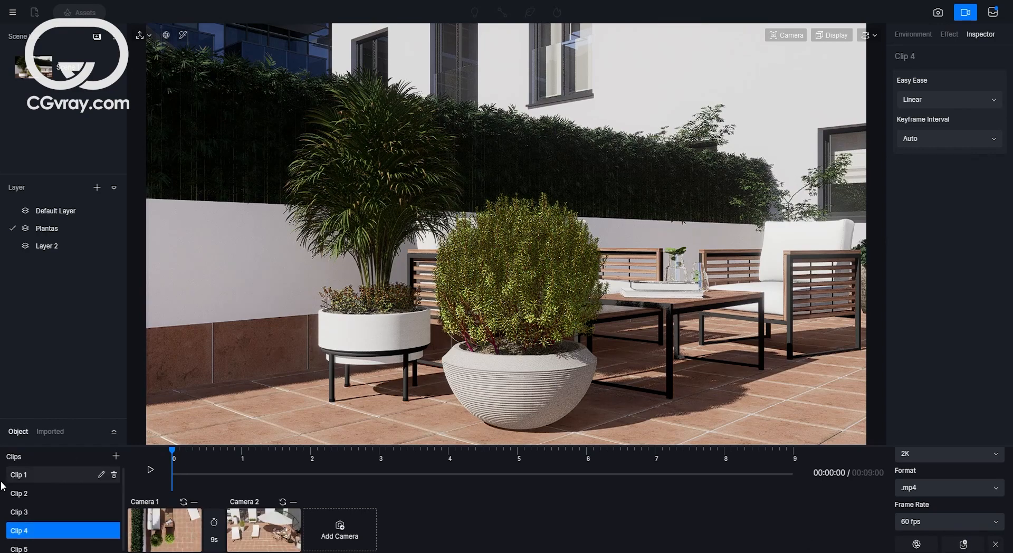
{"action": "left_click", "coordinate": [27, 548]}
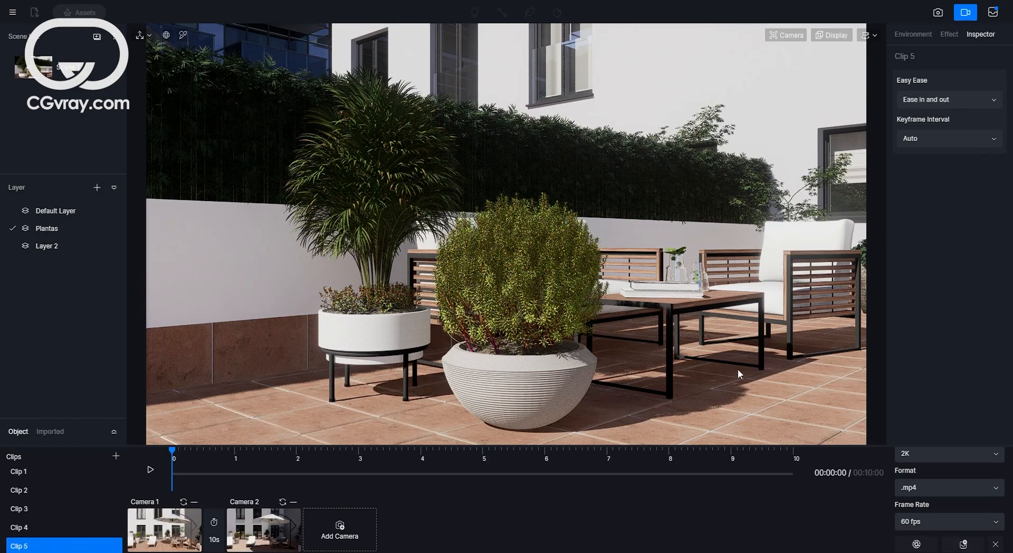
Open the render queue and filter it to show Video jobs.
{"action": "left_click", "coordinate": [992, 15]}
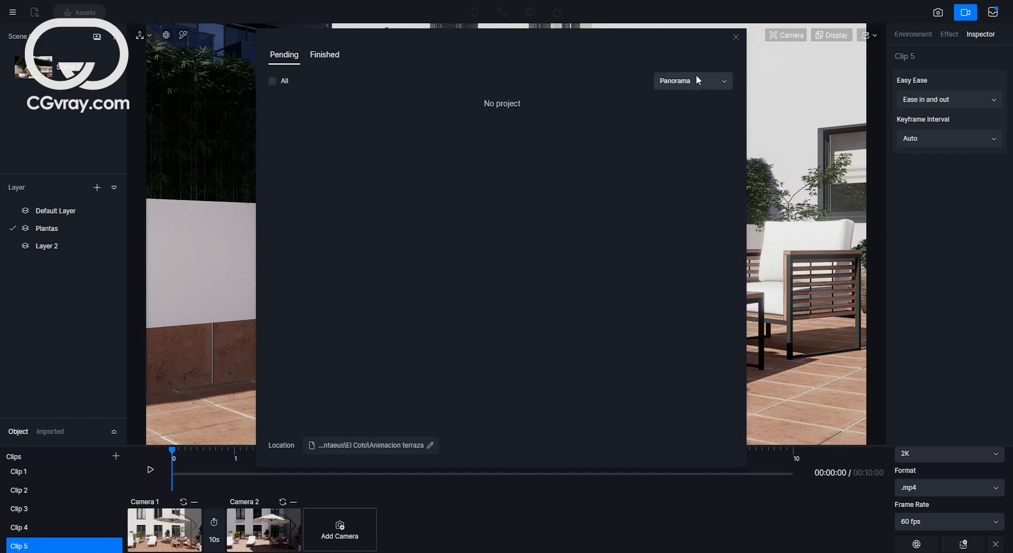
{"action": "left_click", "coordinate": [695, 79]}
{"action": "left_click", "coordinate": [683, 151]}
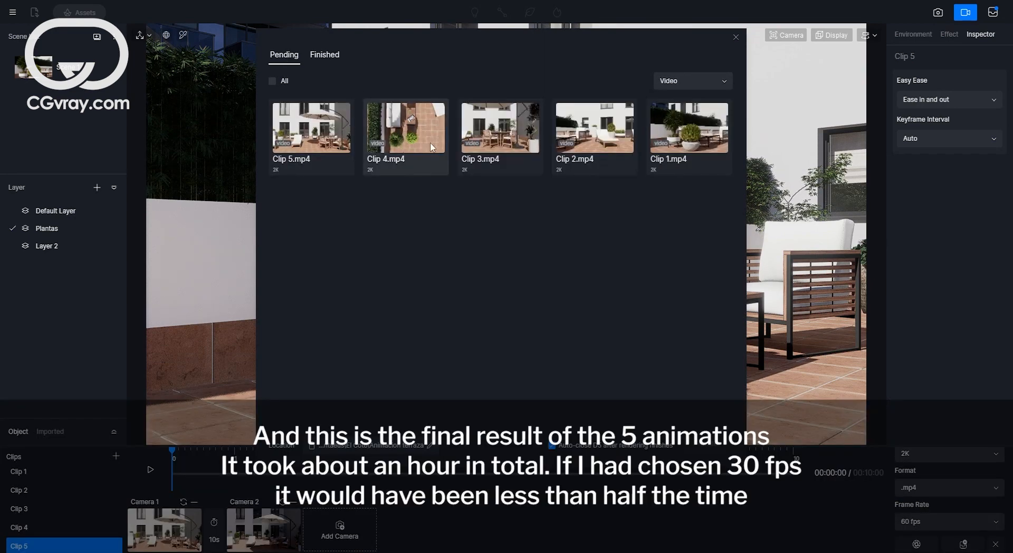